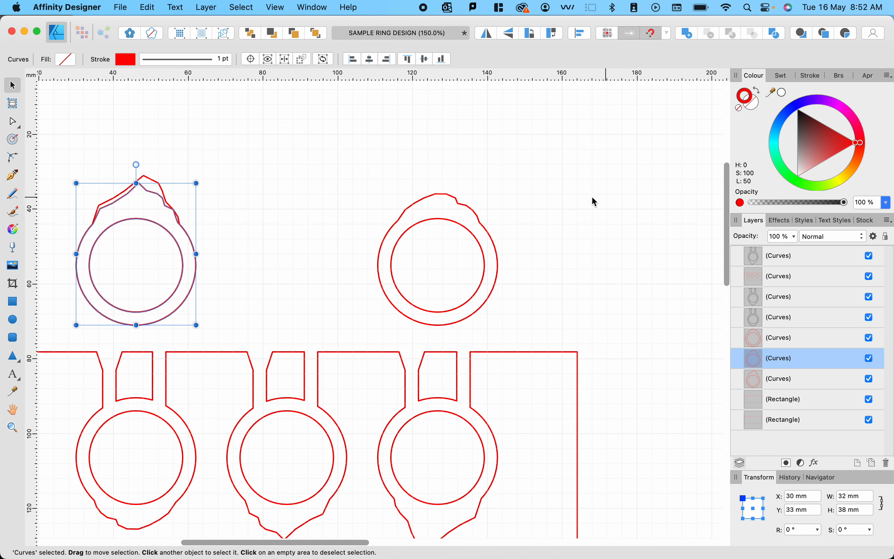
Step: Stack the third ring outline onto the other two upper outlines, and undo the moves that stacked the rings
{"action": "left_click_drag", "start_coordinate": [455, 221], "coordinate": [153, 254]}
{"action": "left_click", "coordinate": [281, 222]}
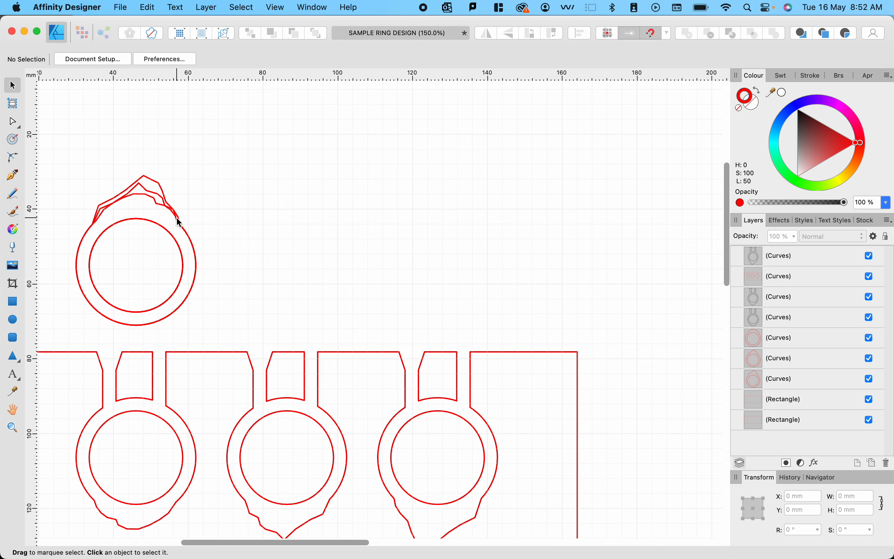
{"action": "key", "text": "super+z"}
{"action": "key", "text": "super+z"}
{"action": "key", "text": "super+z"}
{"action": "key", "text": "super+z"}
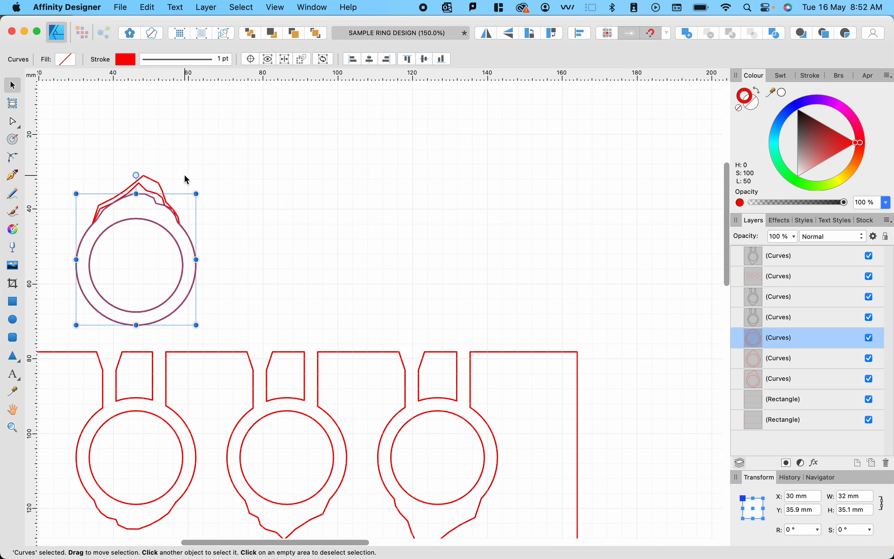
{"action": "left_click", "coordinate": [208, 172]}
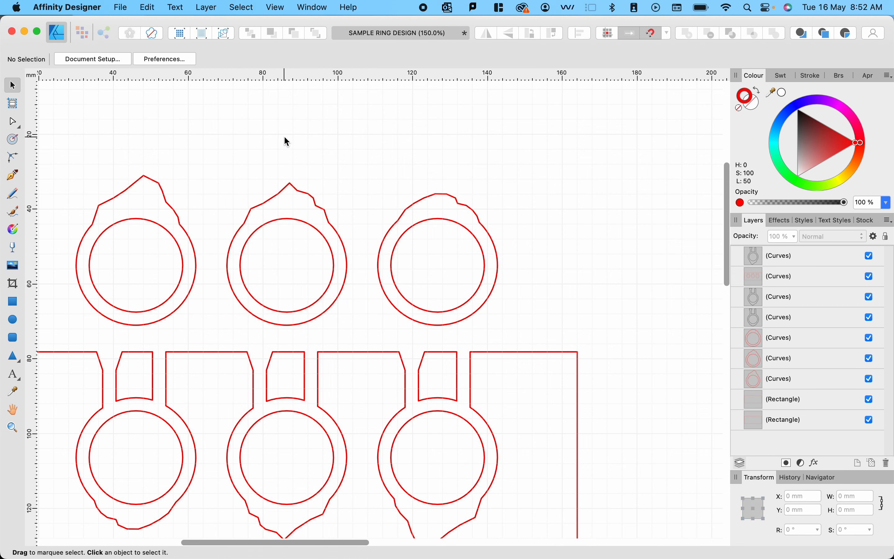
Step: Draw a circle about 32 mm in diameter centred near 220 mm, 60 mm, in the empty area beside the ring designs
{"action": "scroll", "coordinate": [390, 214], "scroll_direction": "right", "scroll_amount": 2}
{"action": "scroll", "coordinate": [390, 214], "scroll_direction": "right", "scroll_amount": 2}
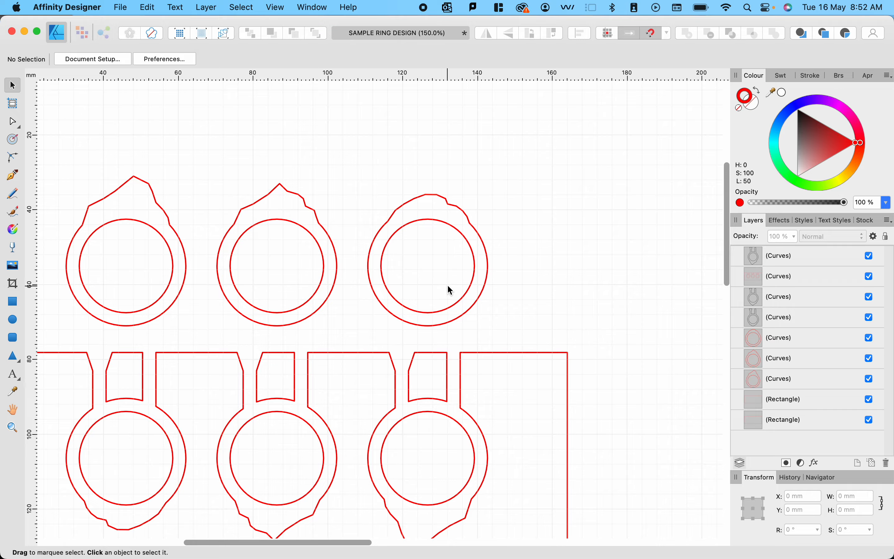
{"action": "scroll", "coordinate": [447, 287], "scroll_direction": "right", "scroll_amount": 15}
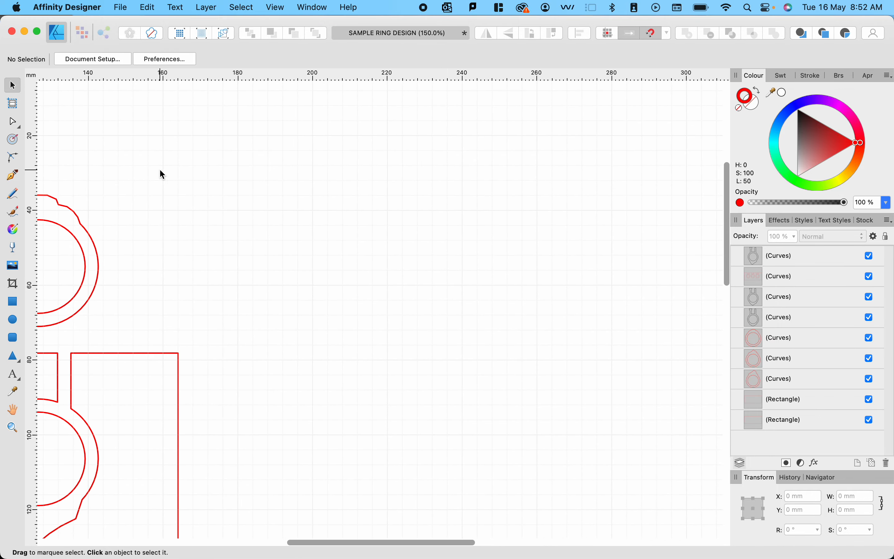
{"action": "left_click", "coordinate": [18, 323]}
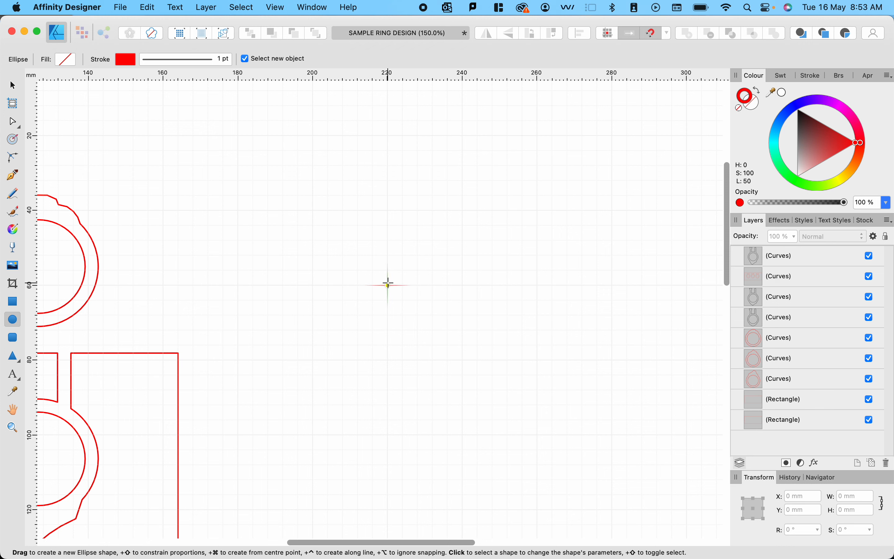
{"action": "left_click_drag", "start_coordinate": [388, 284], "coordinate": [457, 343]}
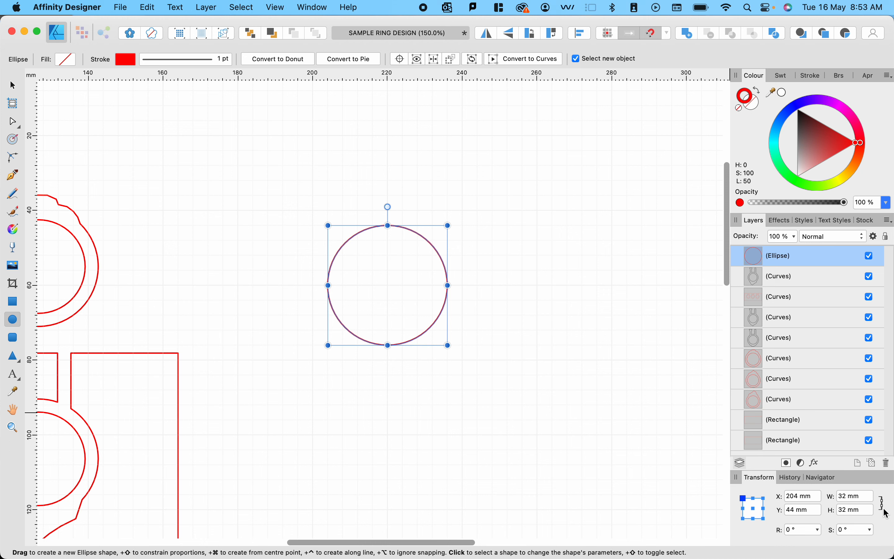
Step: Set the new circle's width and height to 25 mm
{"action": "left_click", "coordinate": [847, 497]}
{"action": "type", "text": "25"}
{"action": "key", "text": "Tab"}
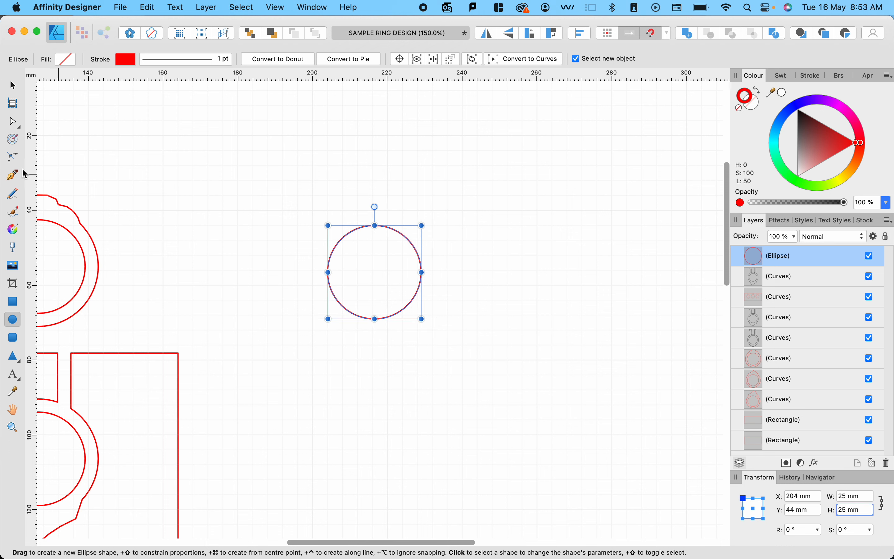
Step: Move the 25 mm circle to X 207.5 mm, Y 47.5 mm, so it is centred on the grid intersection
{"action": "left_click", "coordinate": [15, 85]}
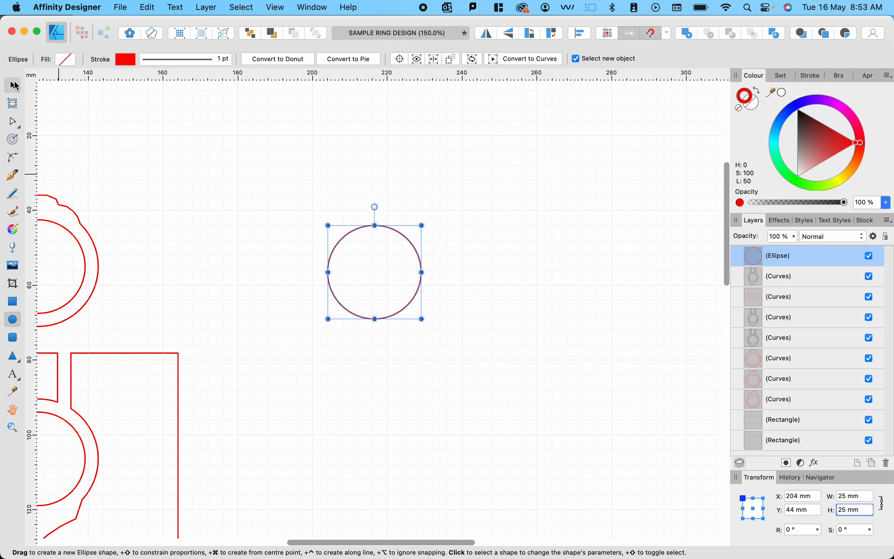
{"action": "left_click", "coordinate": [503, 261]}
{"action": "left_click", "coordinate": [417, 248]}
{"action": "left_click_drag", "start_coordinate": [412, 243], "coordinate": [426, 259]}
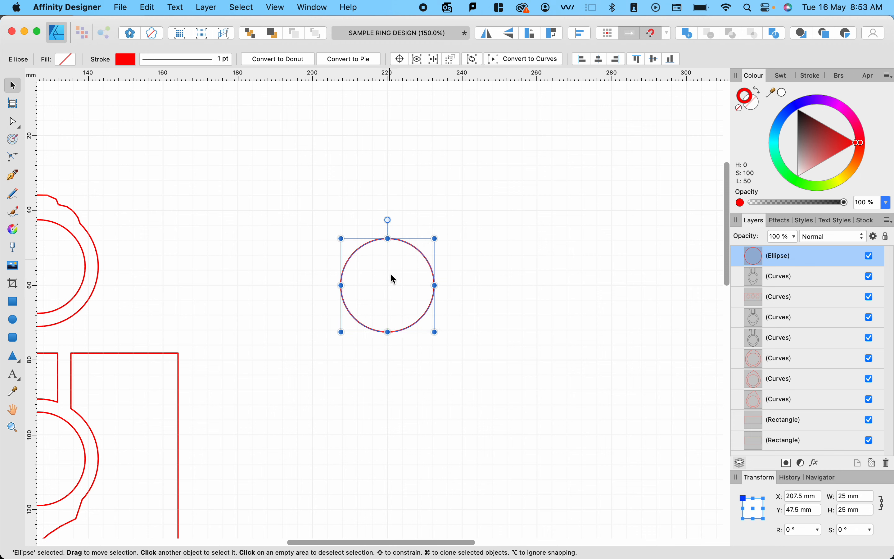
{"action": "left_click", "coordinate": [498, 287]}
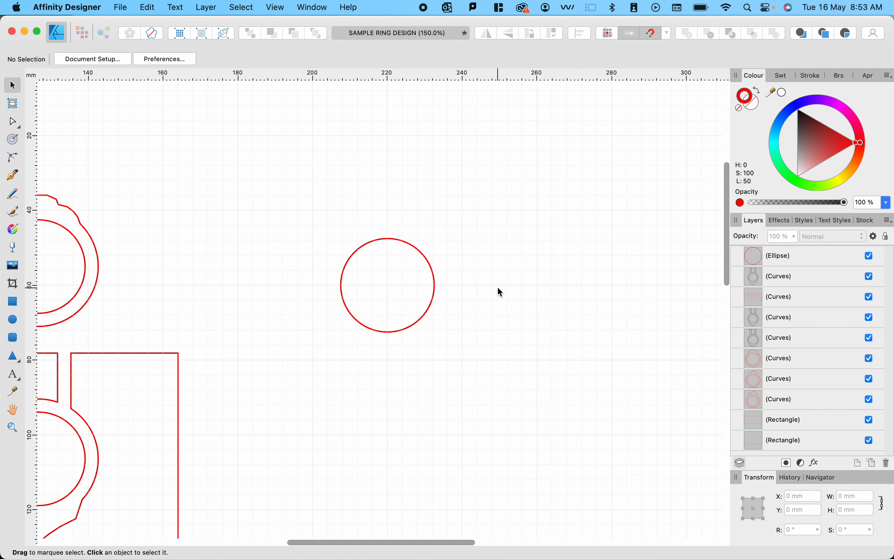
Step: Draw a second circle 32 mm in diameter, concentric with the 25 mm circle
{"action": "key", "text": "super+equal"}
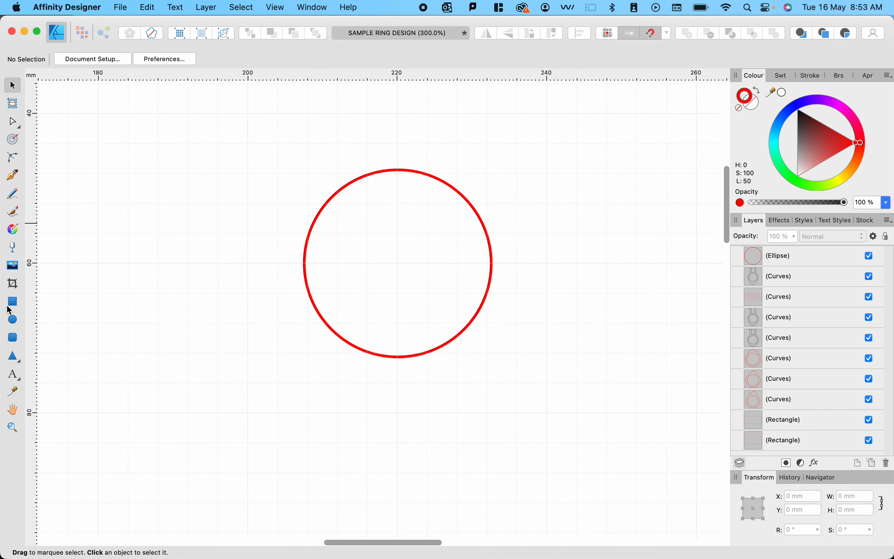
{"action": "left_click", "coordinate": [13, 320]}
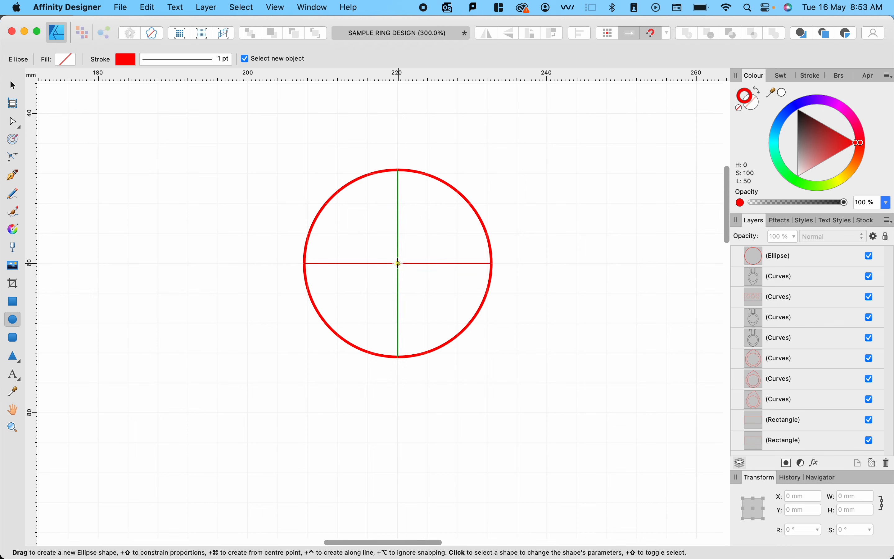
{"action": "mouse_move", "coordinate": [398, 263]}
{"action": "left_mouse_down"}
{"action": "mouse_move", "coordinate": [441, 295]}
{"action": "mouse_move", "coordinate": [477, 351]}
{"action": "mouse_move", "coordinate": [522, 375]}
{"action": "left_mouse_up"}
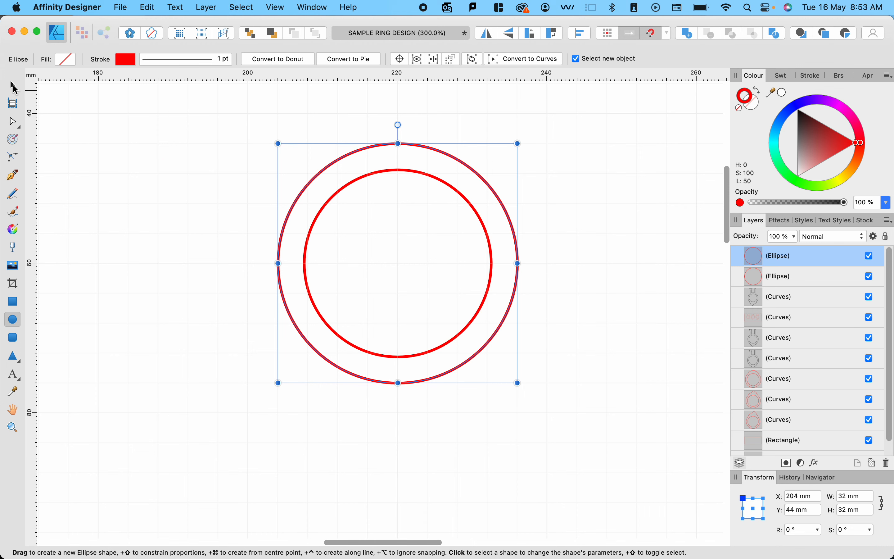
{"action": "left_click", "coordinate": [13, 86]}
{"action": "left_click", "coordinate": [153, 196]}
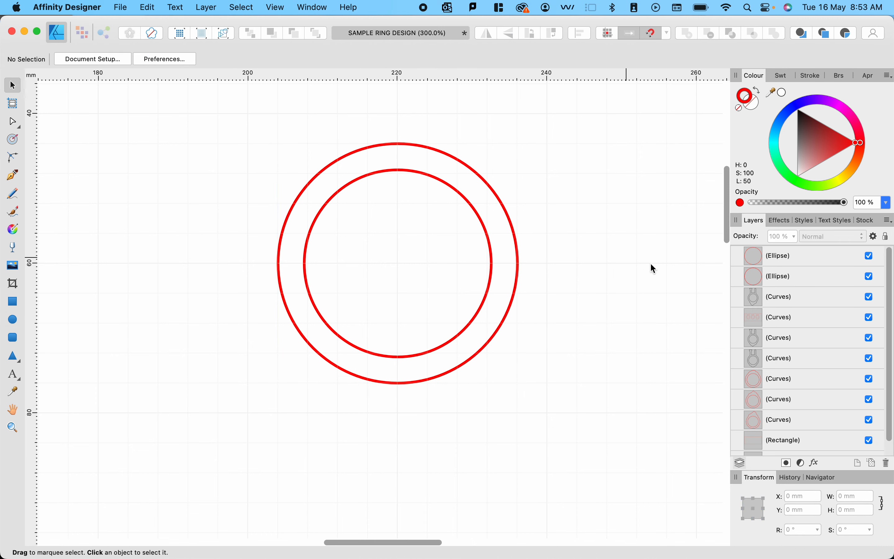
Step: Make the fill colour active and try to fill the inner circle with white
{"action": "scroll", "coordinate": [651, 265], "scroll_direction": "up", "scroll_amount": 3}
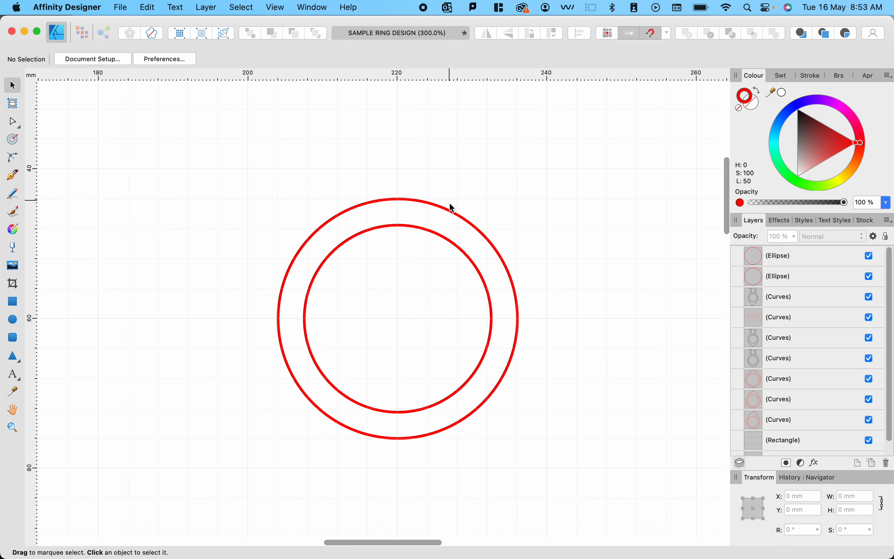
{"action": "left_click", "coordinate": [451, 211]}
{"action": "left_click", "coordinate": [434, 232]}
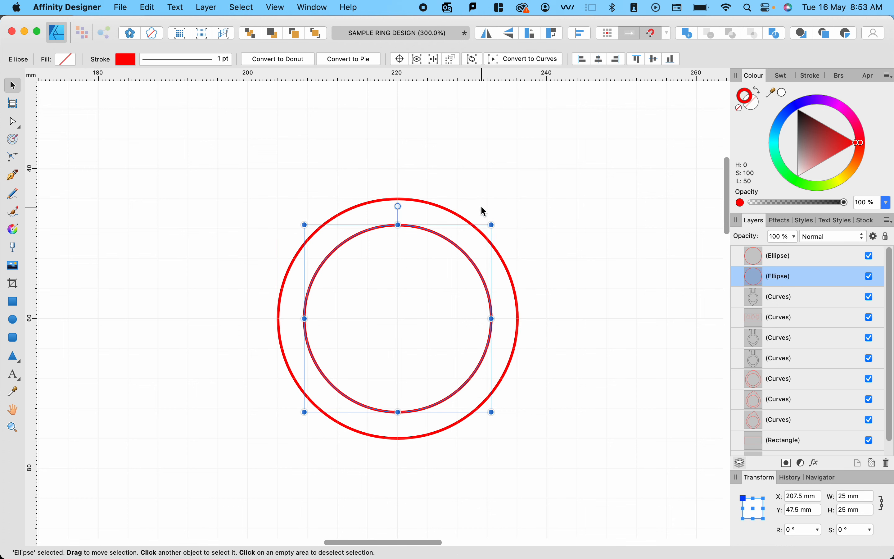
{"action": "left_click", "coordinate": [496, 203]}
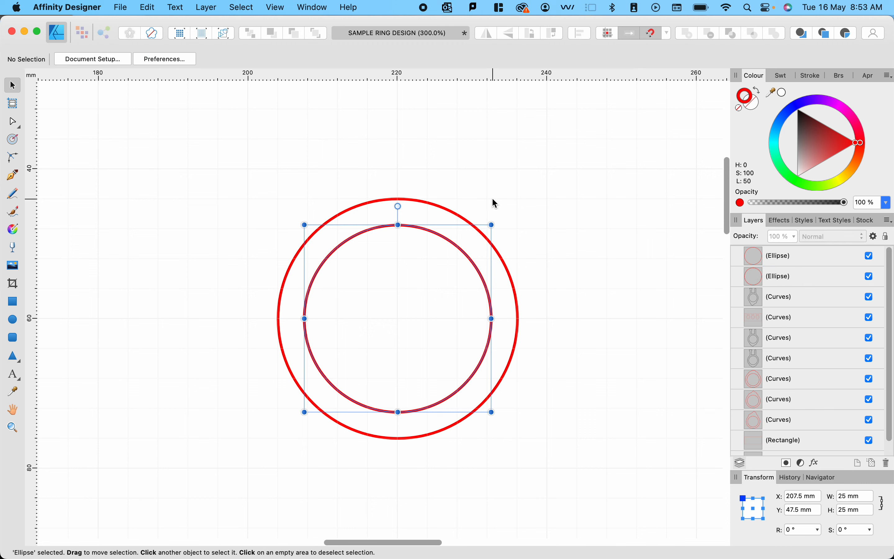
{"action": "left_click", "coordinate": [410, 225]}
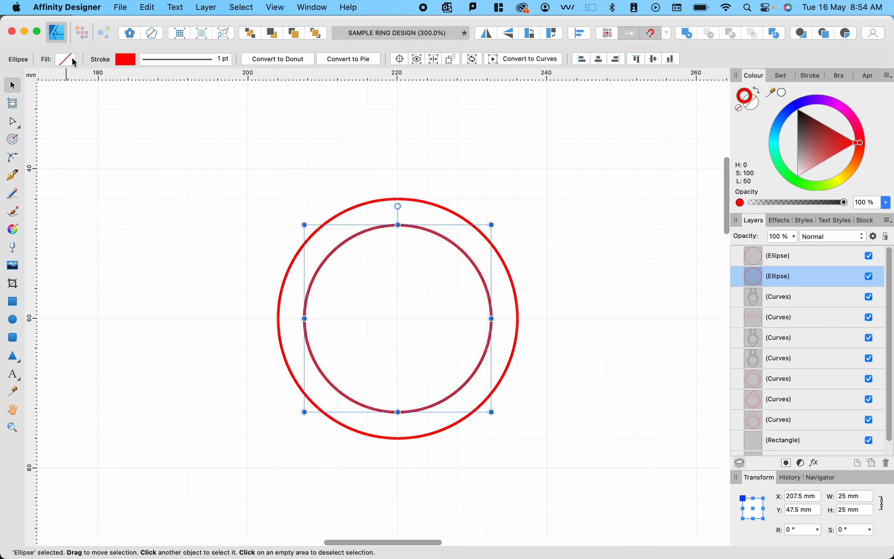
{"action": "left_click", "coordinate": [756, 106]}
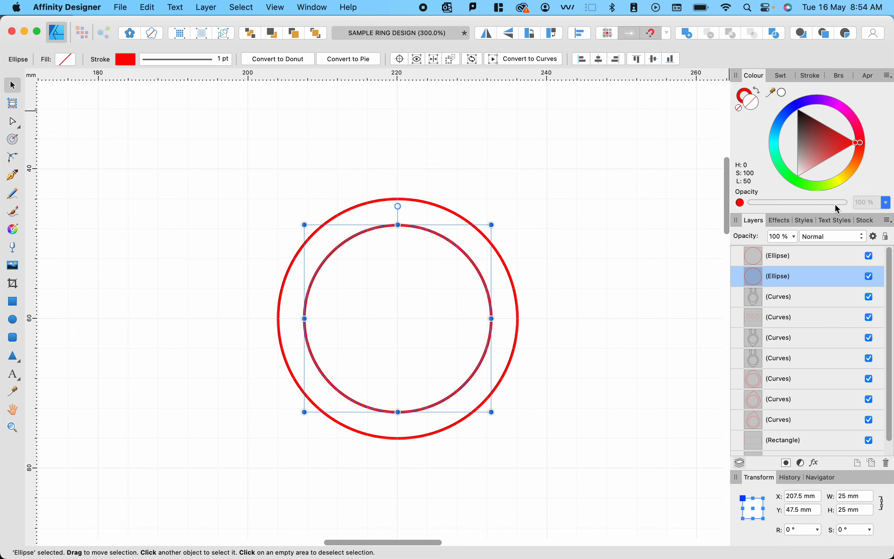
{"action": "left_click_drag", "start_coordinate": [813, 138], "coordinate": [792, 189]}
{"action": "left_click", "coordinate": [179, 149]}
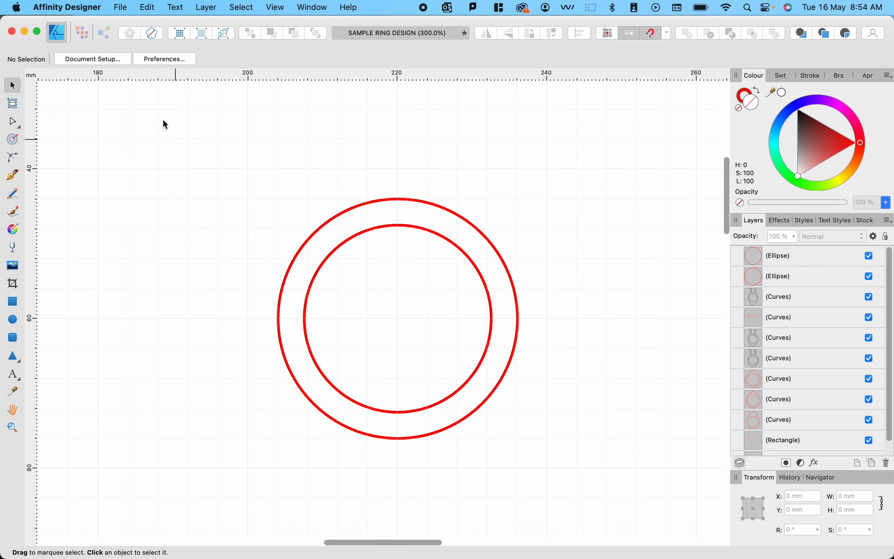
Step: Fill the outer circle with red (H 0, S 69, L 49), and undo that fill
{"action": "left_click", "coordinate": [403, 227]}
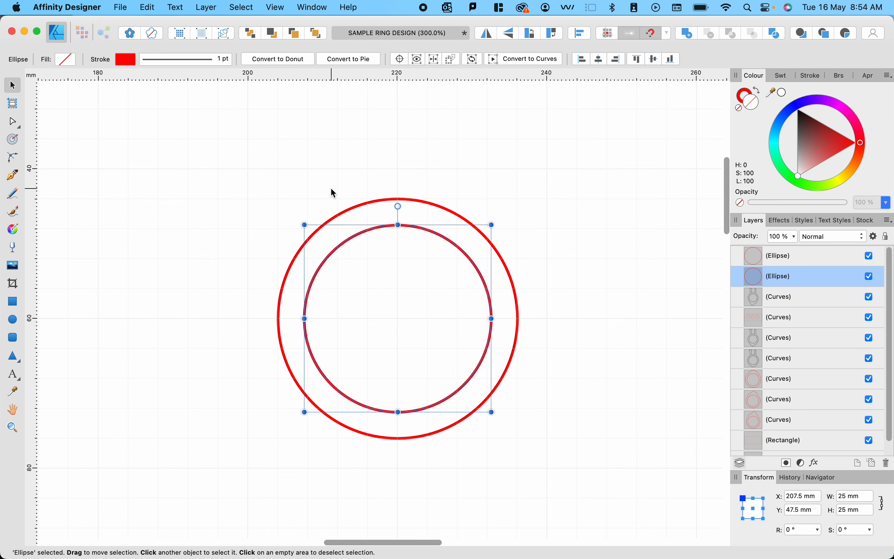
{"action": "left_click", "coordinate": [553, 207]}
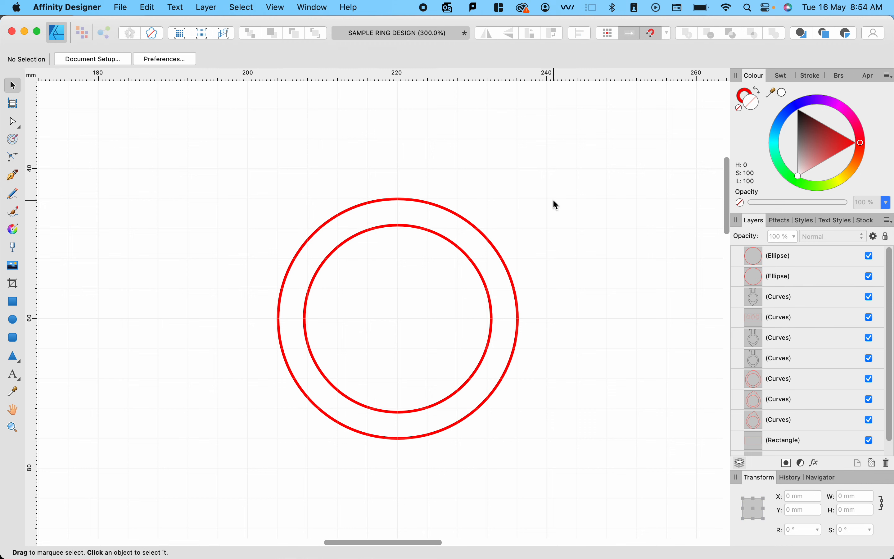
{"action": "left_click", "coordinate": [455, 214]}
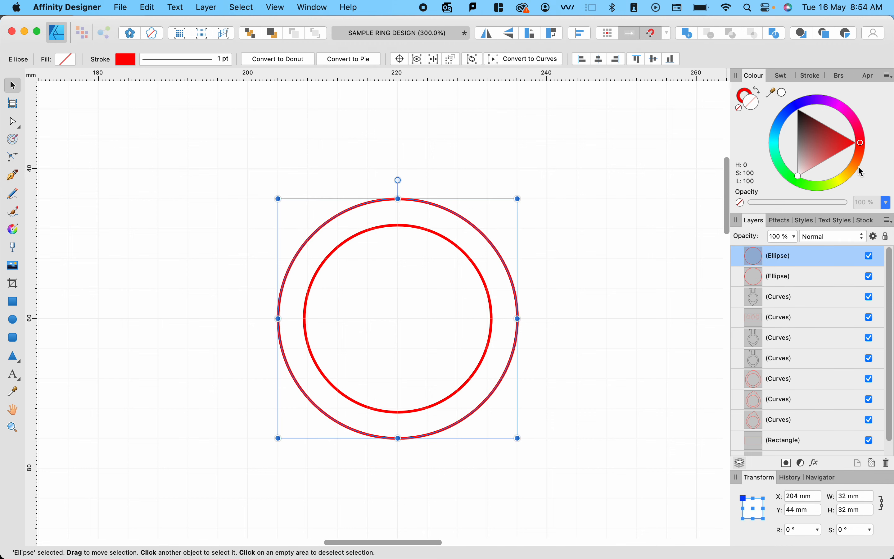
{"action": "left_click", "coordinate": [838, 142]}
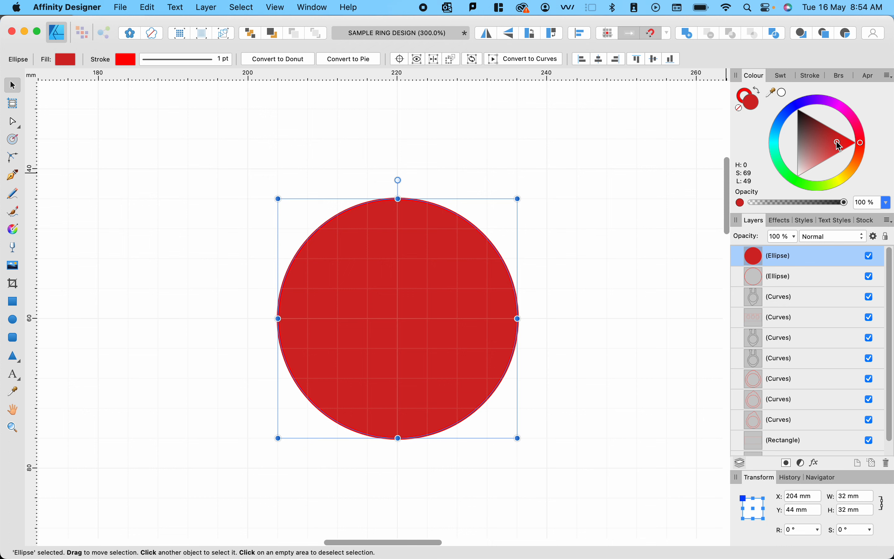
{"action": "key", "text": "super+z"}
{"action": "left_click", "coordinate": [607, 156]}
Step: Bring the inner circle to the front of the stacking order
{"action": "left_click", "coordinate": [451, 242]}
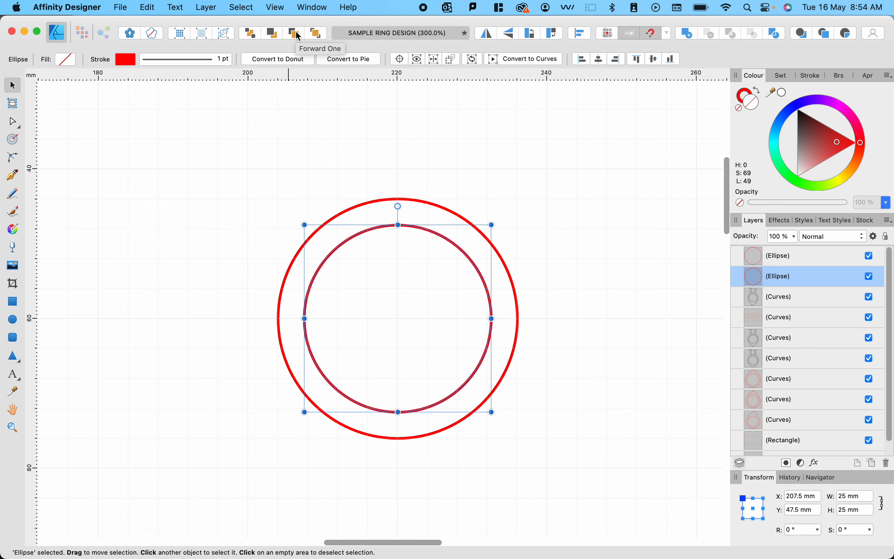
{"action": "left_click", "coordinate": [315, 34]}
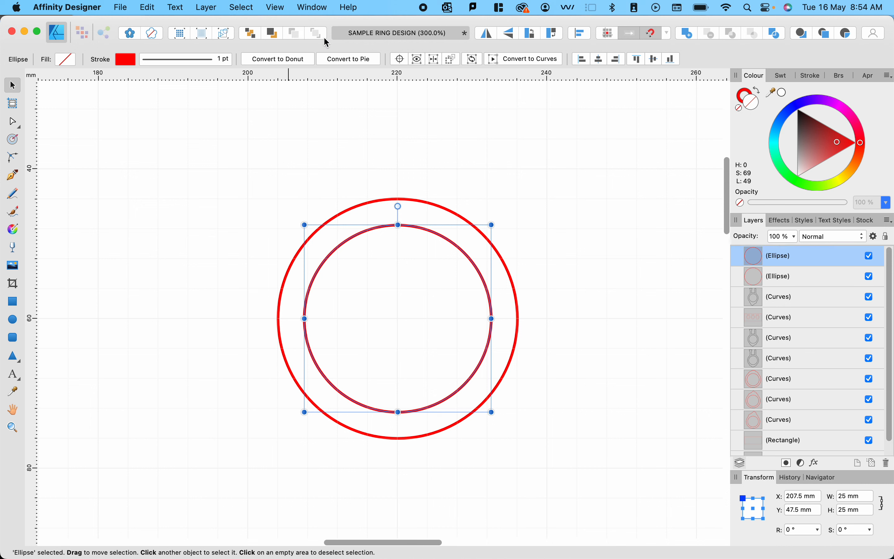
{"action": "left_click", "coordinate": [496, 152]}
{"action": "left_click", "coordinate": [434, 231]}
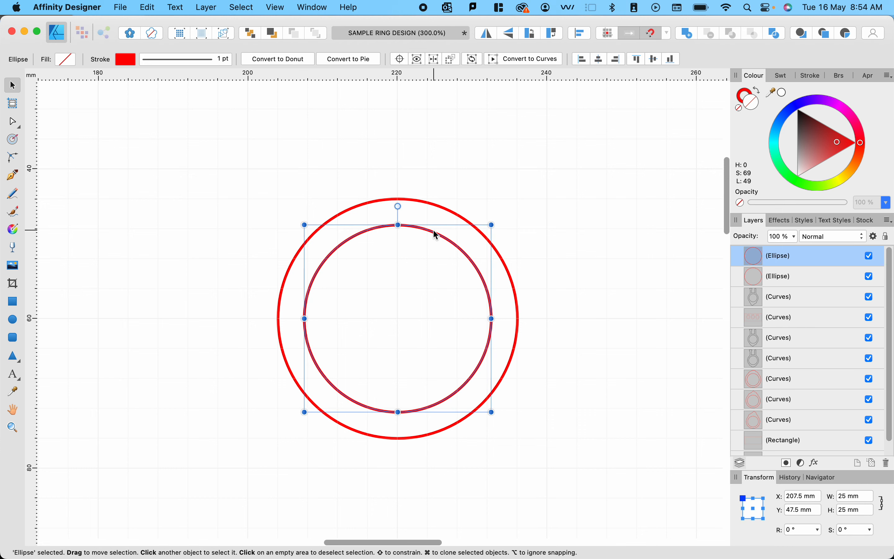
Step: Fill the outer circle with blue (H 206, S 69, L 49)
{"action": "left_click", "coordinate": [457, 218]}
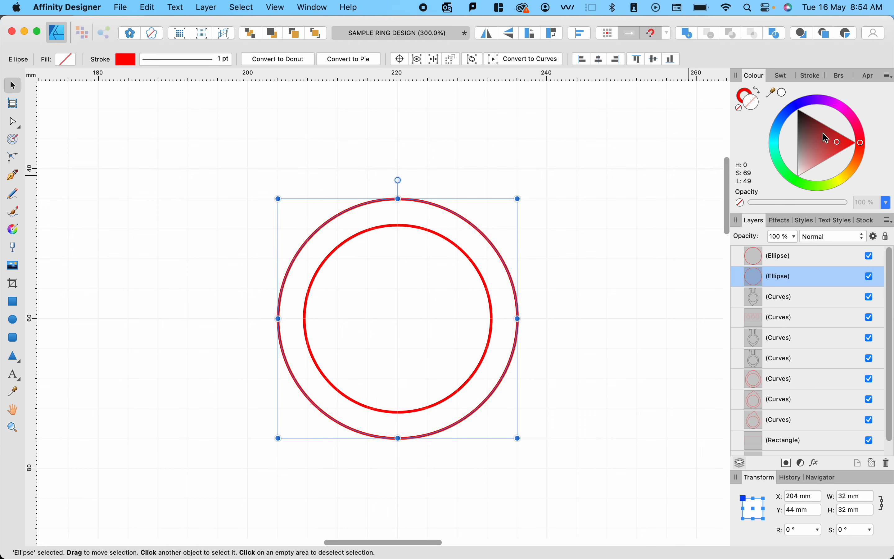
{"action": "left_click", "coordinate": [782, 122]}
{"action": "left_click", "coordinate": [682, 169]}
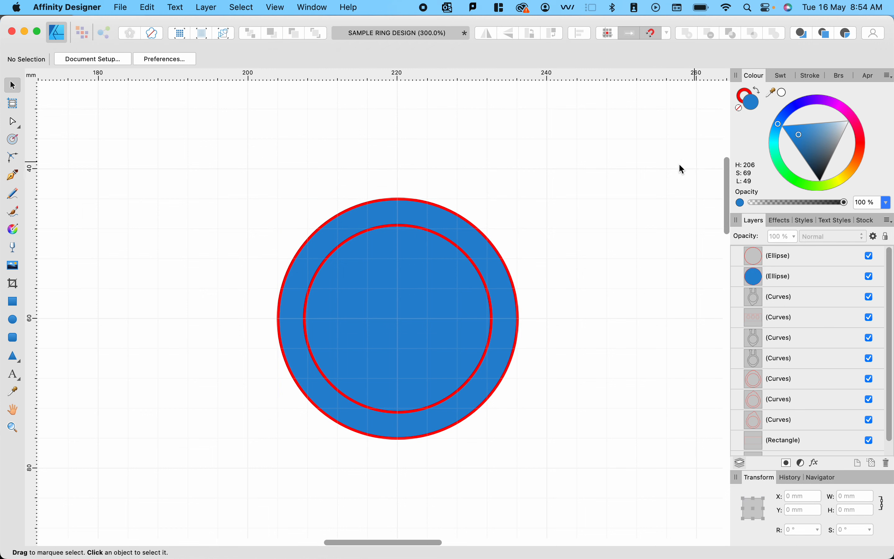
Step: Subtract the inner circle from the outer circle to make a single ring shape
{"action": "left_click", "coordinate": [437, 242]}
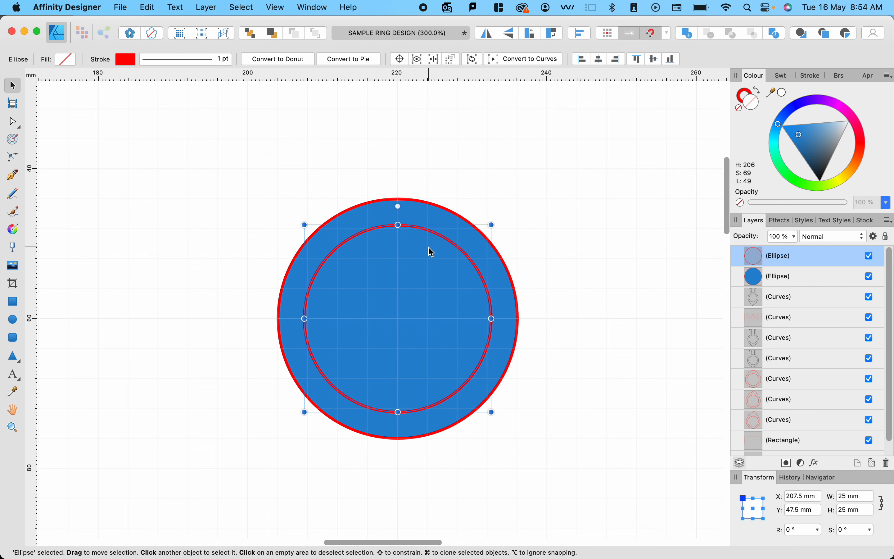
{"action": "left_click", "coordinate": [466, 222], "text": "shift"}
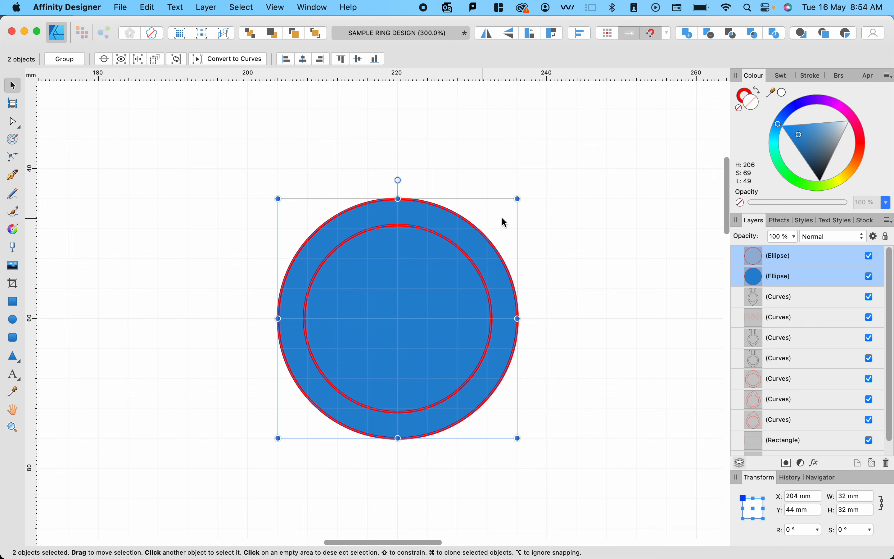
{"action": "left_click", "coordinate": [714, 37]}
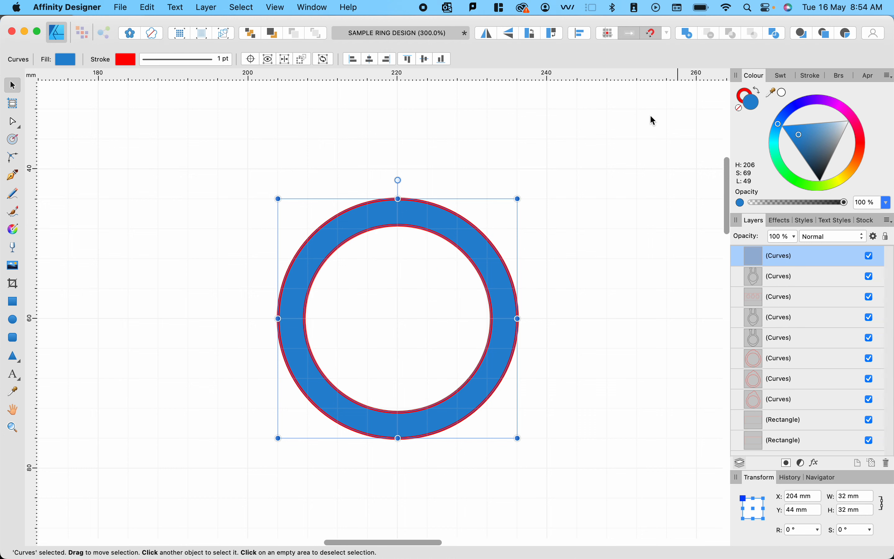
{"action": "left_click", "coordinate": [612, 163]}
Step: Set the fill opacity of the blue ring shape to 0%, keeping its red outline
{"action": "left_click", "coordinate": [418, 221]}
{"action": "left_click_drag", "start_coordinate": [793, 203], "coordinate": [739, 203]}
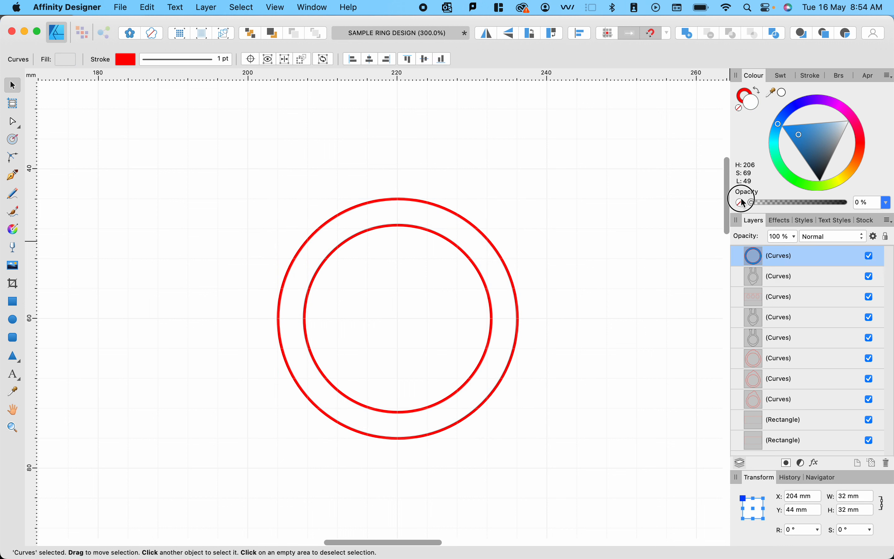
{"action": "left_click", "coordinate": [601, 183]}
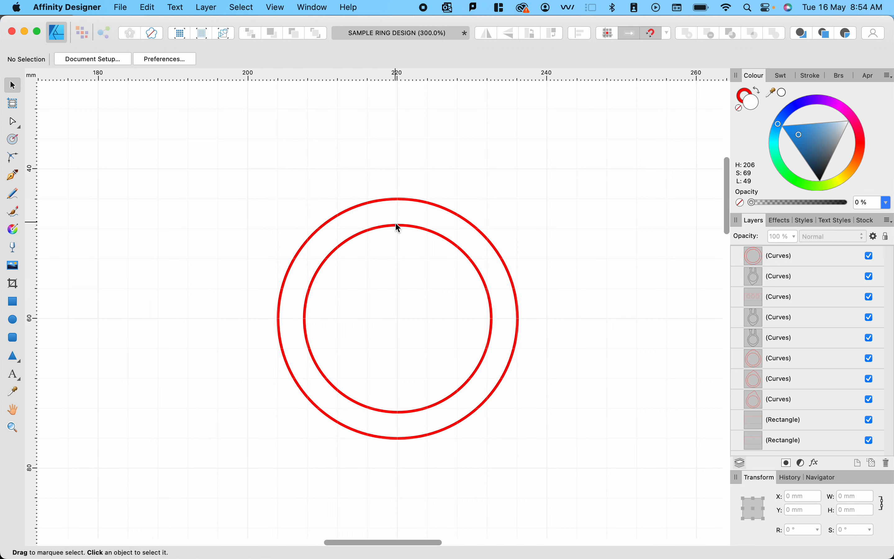
{"action": "left_click_drag", "start_coordinate": [397, 224], "coordinate": [340, 203]}
{"action": "key", "text": "super+z"}
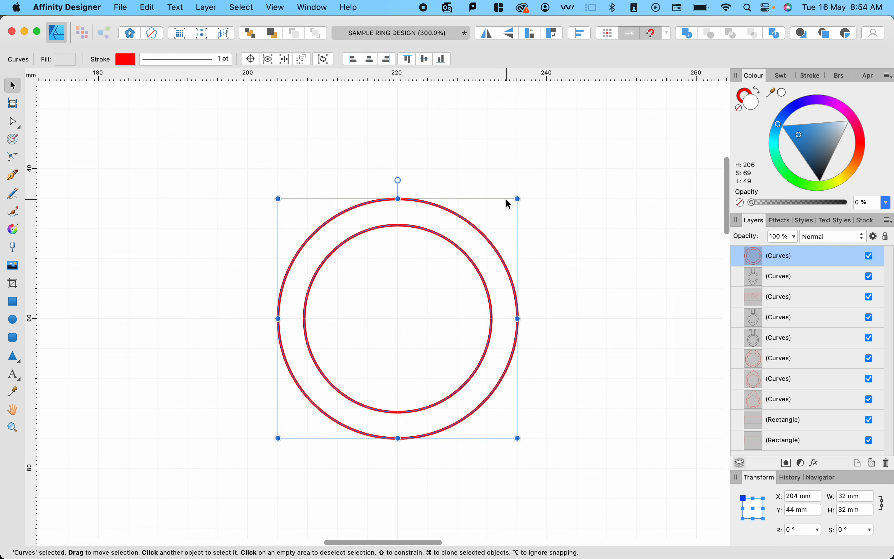
{"action": "left_click", "coordinate": [467, 153]}
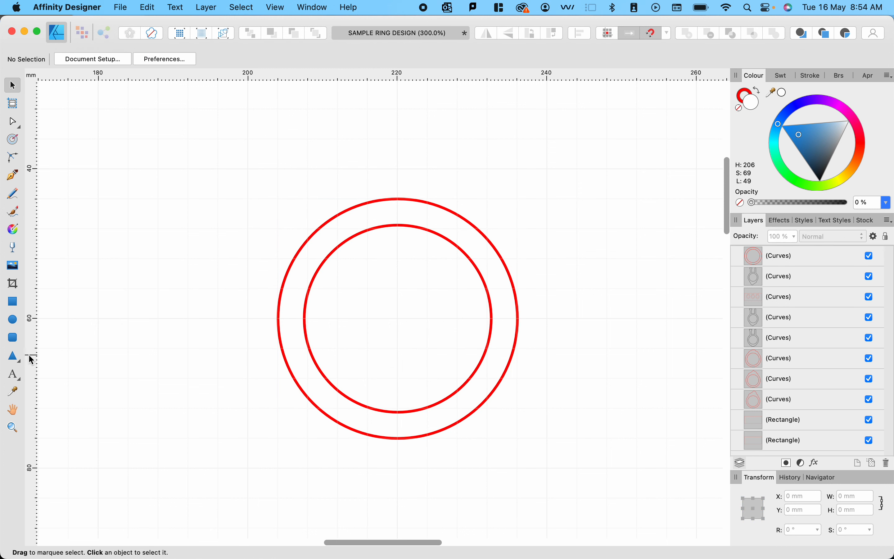
Step: Draw the jagged upper edge of a crown above the ring with straight Pen segments, from about X 208 to X 234 mm
{"action": "left_click", "coordinate": [13, 175]}
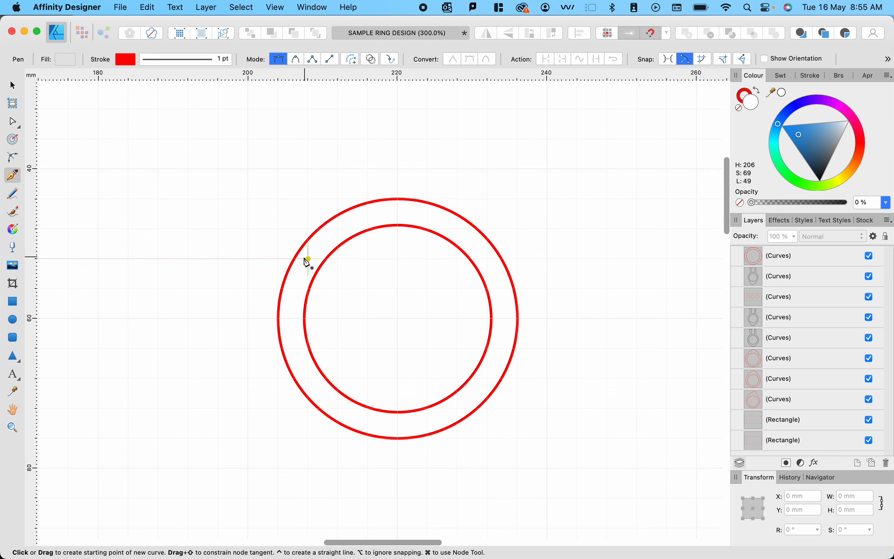
{"action": "left_click_drag", "start_coordinate": [308, 258], "coordinate": [309, 222]}
{"action": "left_click", "coordinate": [330, 198]}
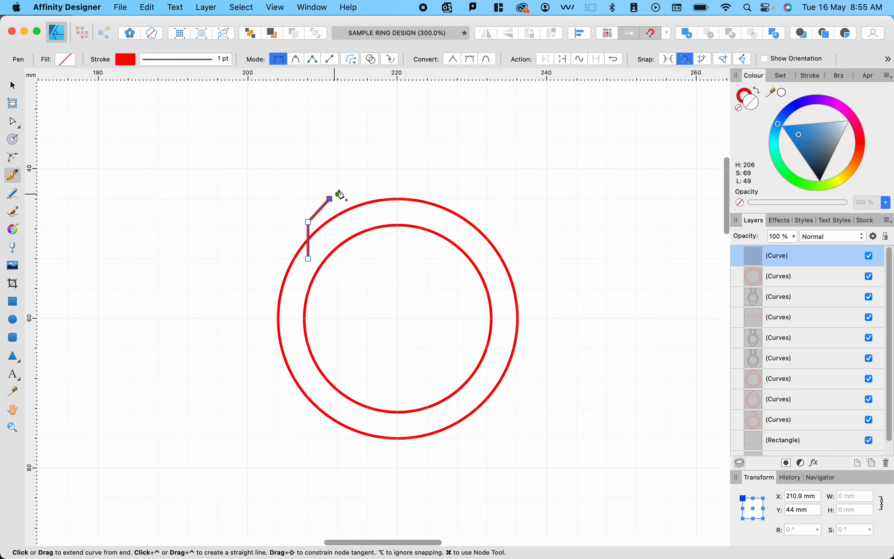
{"action": "left_click", "coordinate": [353, 177]}
{"action": "left_click", "coordinate": [378, 169]}
{"action": "left_click", "coordinate": [398, 148]}
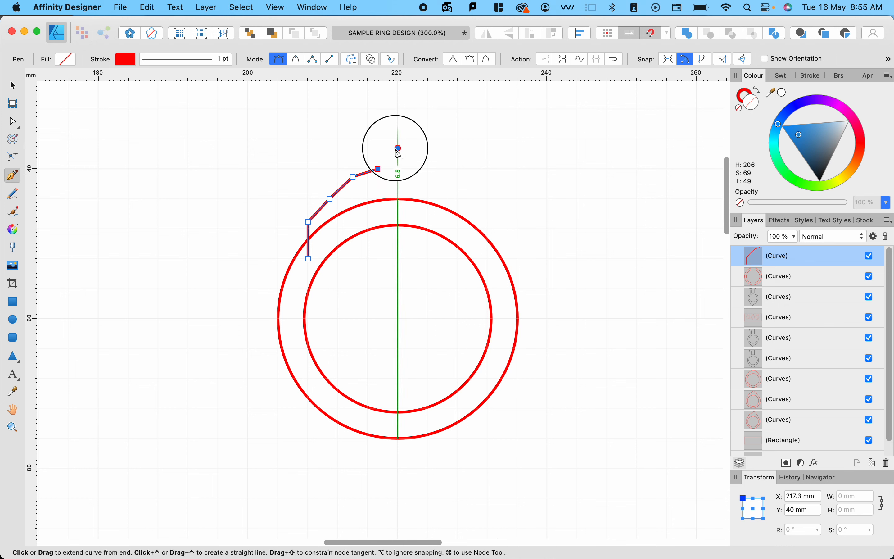
{"action": "left_click", "coordinate": [418, 154]}
{"action": "left_click", "coordinate": [436, 154]}
{"action": "left_click", "coordinate": [458, 149]}
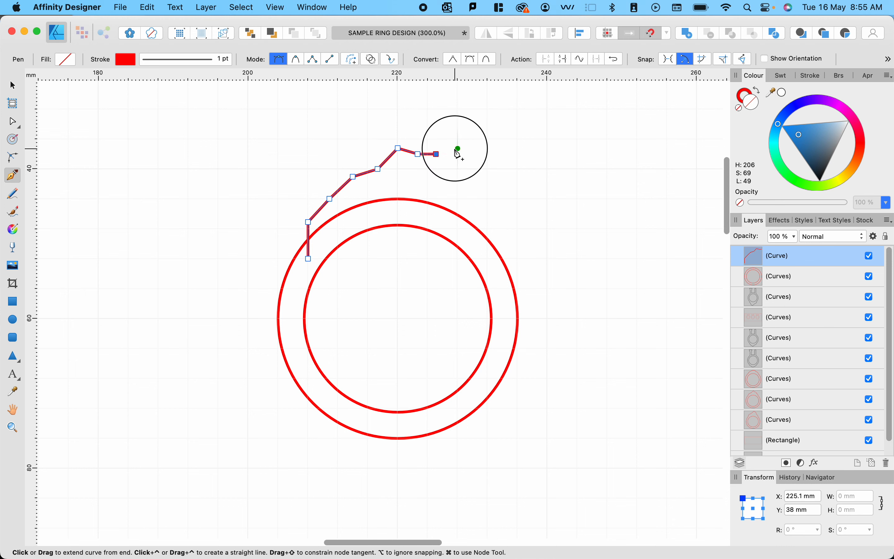
{"action": "left_click", "coordinate": [467, 143]}
{"action": "left_click", "coordinate": [479, 153]}
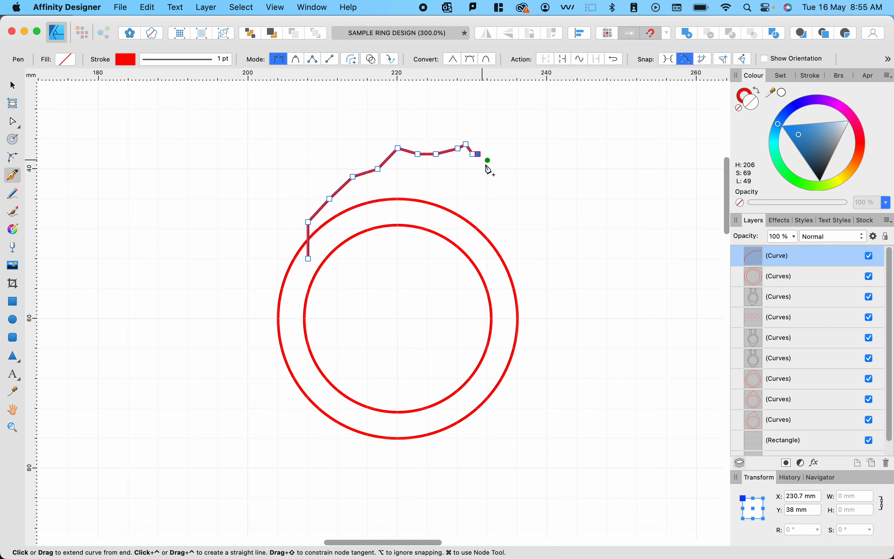
{"action": "left_click", "coordinate": [488, 168]}
{"action": "left_click", "coordinate": [488, 184]}
{"action": "left_click", "coordinate": [498, 199]}
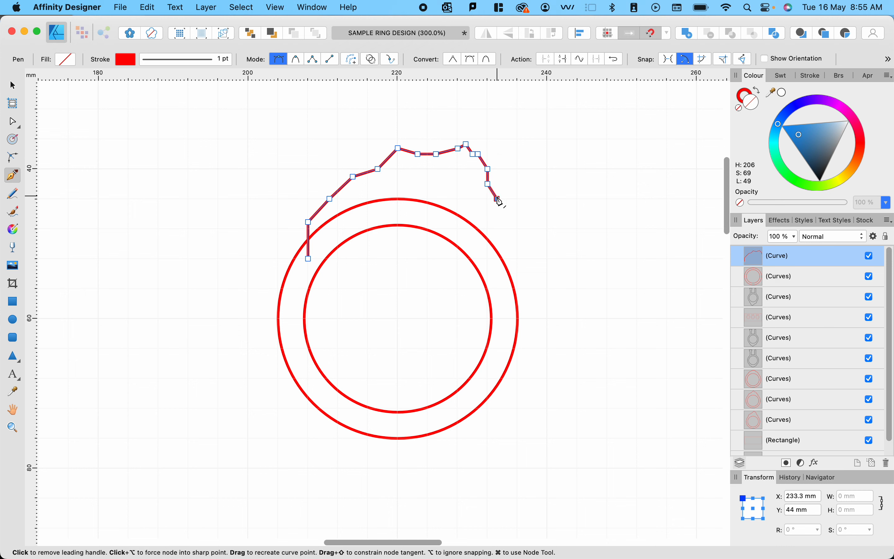
{"action": "left_click", "coordinate": [503, 214]}
{"action": "left_click", "coordinate": [503, 229]}
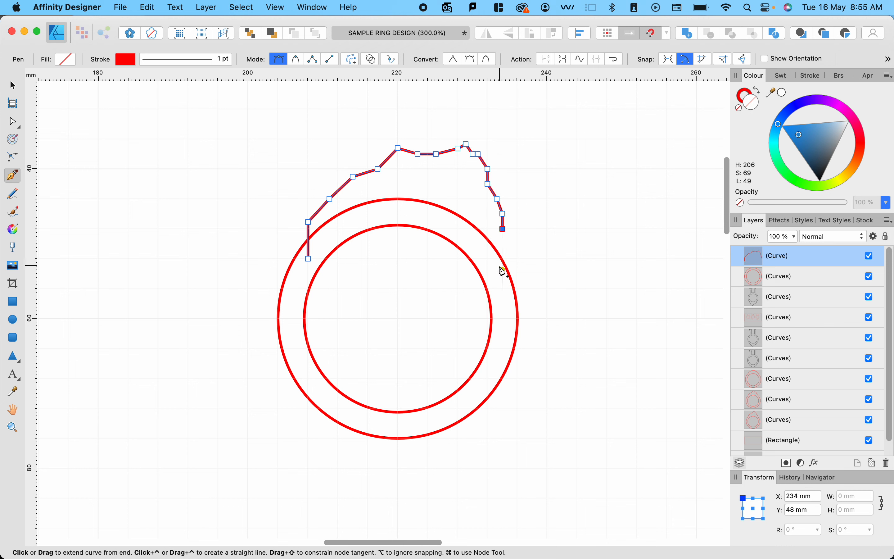
Step: Continue the crown outline back through the ring band and close it as a shape about 26 mm wide and 16.7 mm high
{"action": "left_click", "coordinate": [503, 270]}
{"action": "left_click", "coordinate": [464, 229]}
{"action": "left_click", "coordinate": [428, 214]}
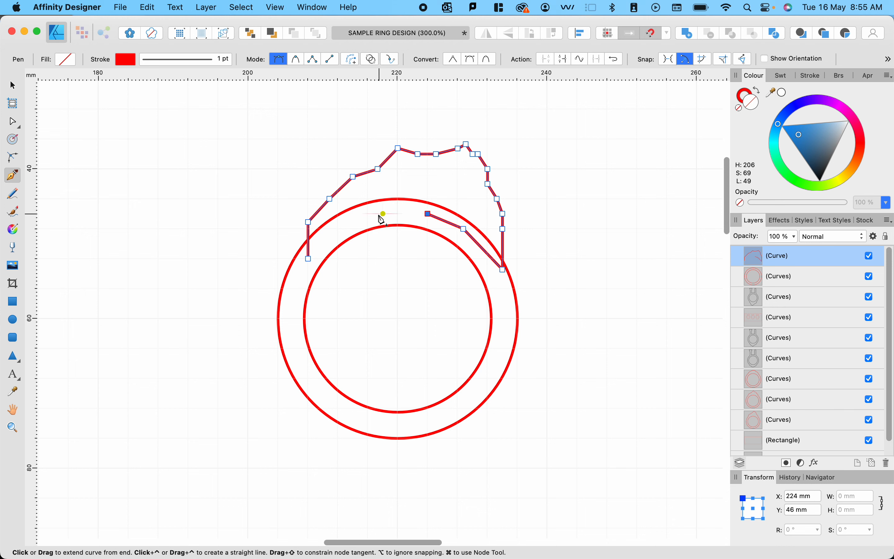
{"action": "left_click", "coordinate": [383, 214]}
{"action": "left_click", "coordinate": [343, 244]}
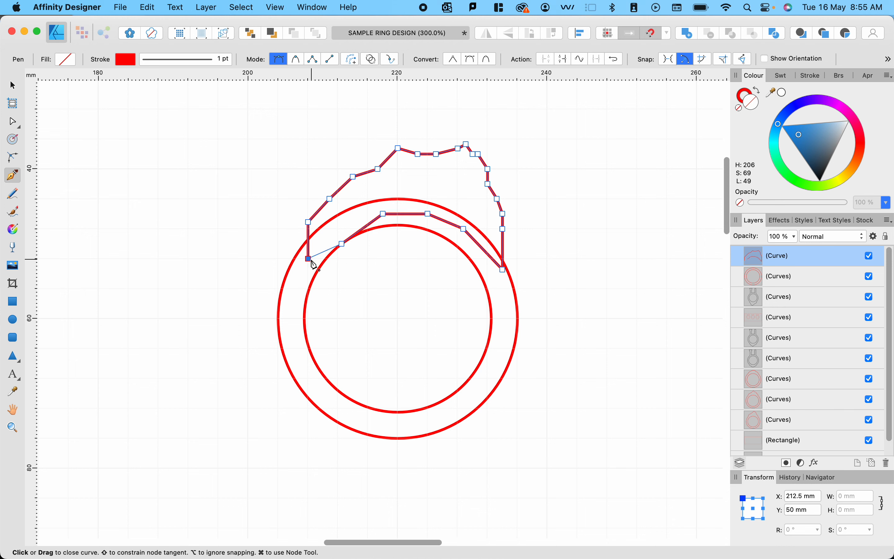
{"action": "left_click", "coordinate": [309, 258]}
Step: Duplicate the ring together with its crown curve and place the copy about 37 mm to the right of the original
{"action": "left_click", "coordinate": [12, 86]}
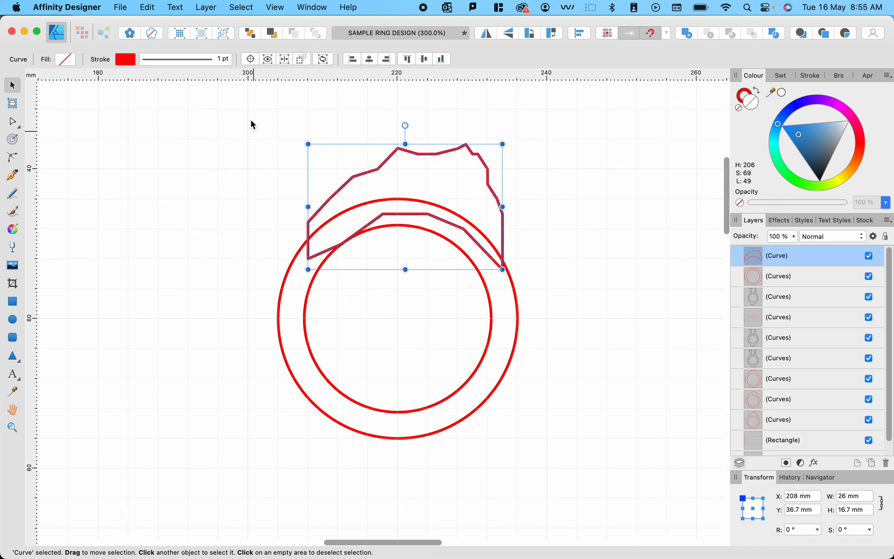
{"action": "left_click_drag", "start_coordinate": [216, 123], "coordinate": [645, 529]}
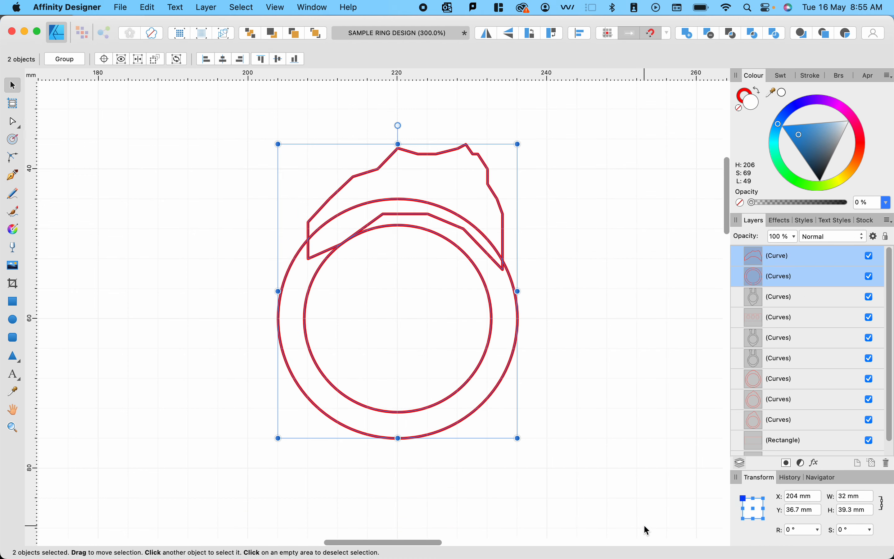
{"action": "scroll", "coordinate": [407, 434], "scroll_direction": "right", "scroll_amount": 1}
{"action": "scroll", "coordinate": [408, 434], "scroll_direction": "right", "scroll_amount": 4}
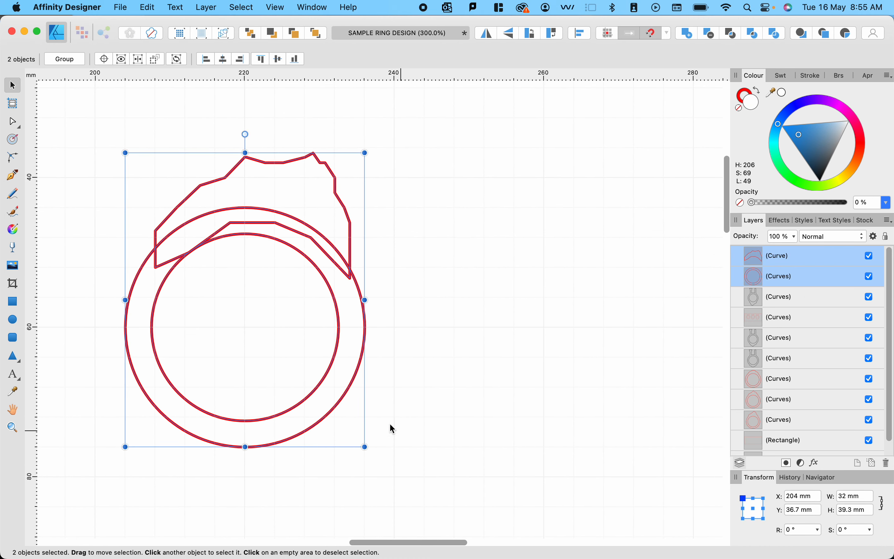
{"action": "mouse_move", "coordinate": [313, 390]}
{"action": "left_mouse_down"}
{"action": "mouse_move", "coordinate": [582, 390]}
{"action": "mouse_move", "coordinate": [592, 399]}
{"action": "left_mouse_up"}
{"action": "left_click", "coordinate": [689, 372]}
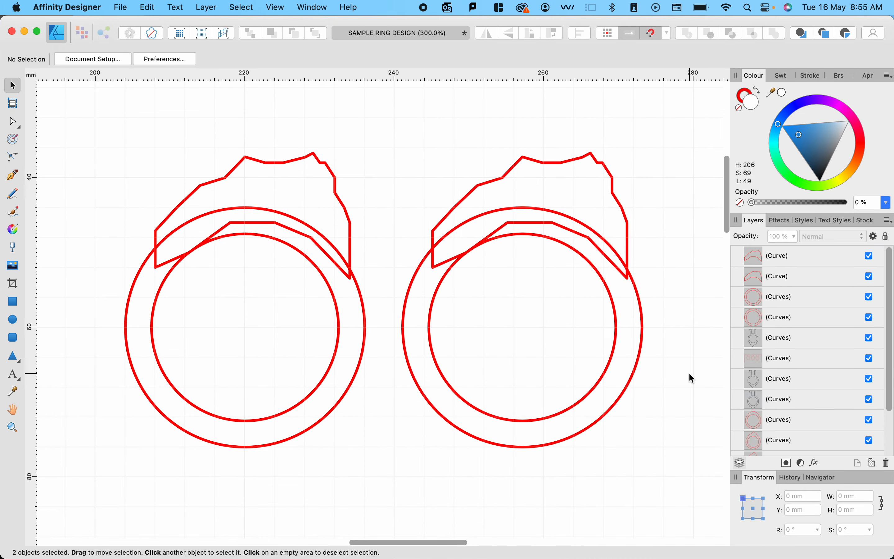
Step: Reshape the copied crown's left slope and middle by moving its upper nodes down into a more pointed left peak
{"action": "scroll", "coordinate": [689, 372], "scroll_direction": "right", "scroll_amount": 3}
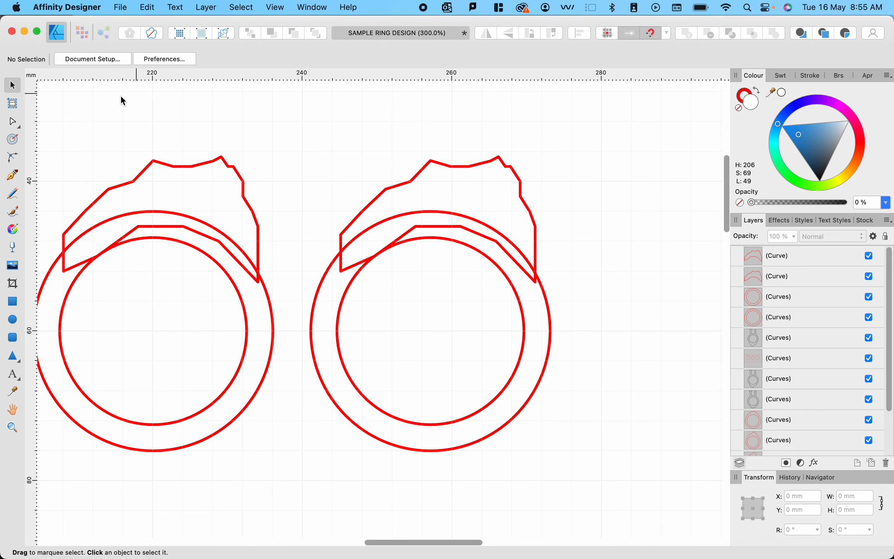
{"action": "left_click", "coordinate": [11, 121]}
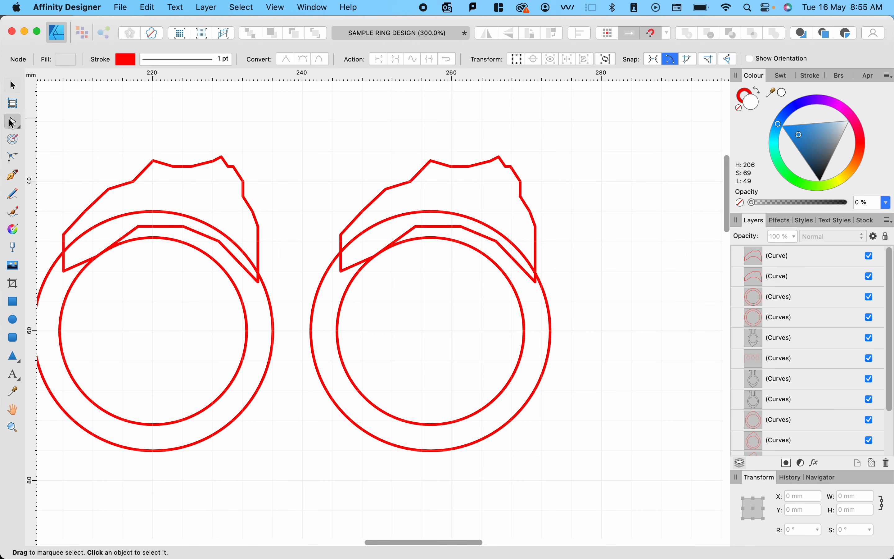
{"action": "left_click", "coordinate": [501, 161]}
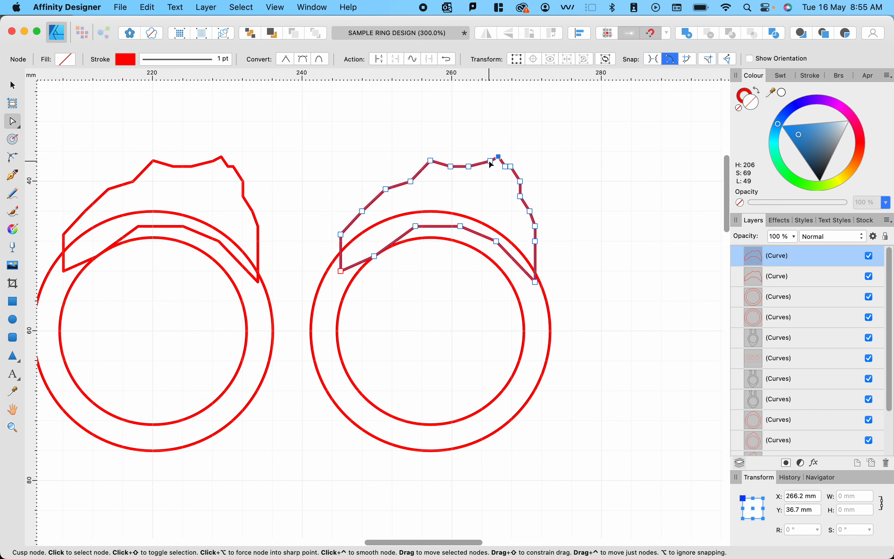
{"action": "left_click_drag", "start_coordinate": [491, 161], "coordinate": [355, 227]}
{"action": "left_click", "coordinate": [469, 166]}
{"action": "left_click", "coordinate": [451, 167]}
{"action": "left_click", "coordinate": [431, 161]}
{"action": "left_click", "coordinate": [411, 182]}
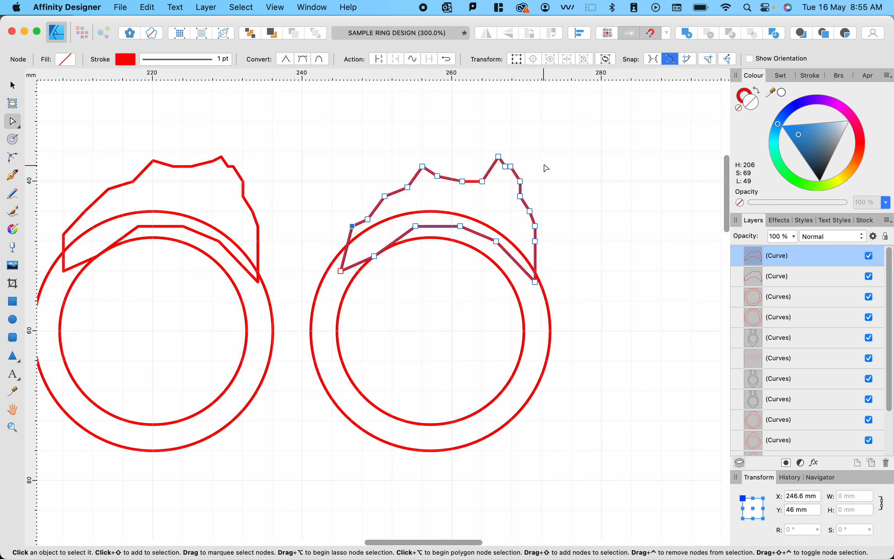
Step: Lower the copied crown's right peak and move the nodes of its right slope inward to form a stepped edge
{"action": "left_click_drag", "start_coordinate": [499, 157], "coordinate": [504, 197]}
{"action": "left_click", "coordinate": [506, 167]}
{"action": "left_click_drag", "start_coordinate": [522, 185], "coordinate": [528, 245]}
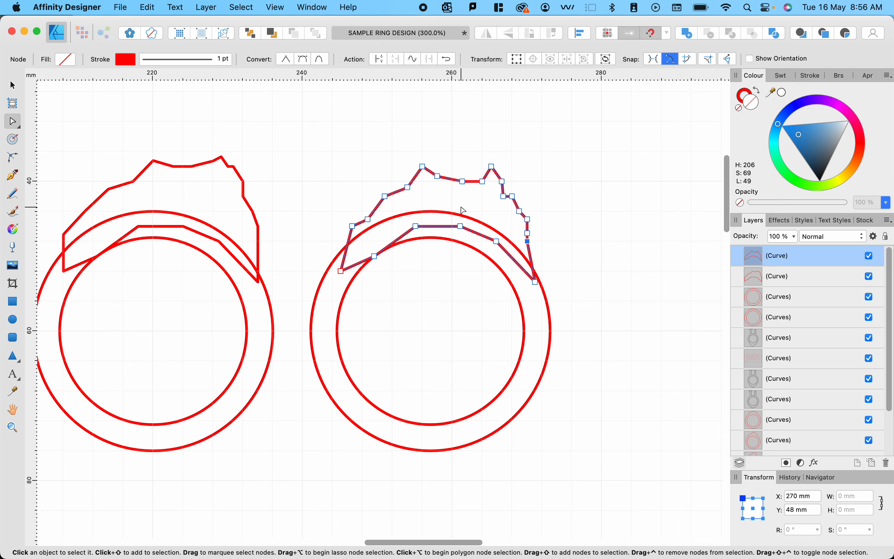
Step: Duplicate the second ring with its reshaped crown and place the copy about 36 mm to its right
{"action": "scroll", "coordinate": [463, 211], "scroll_direction": "down", "scroll_amount": 2}
{"action": "left_click", "coordinate": [12, 85]}
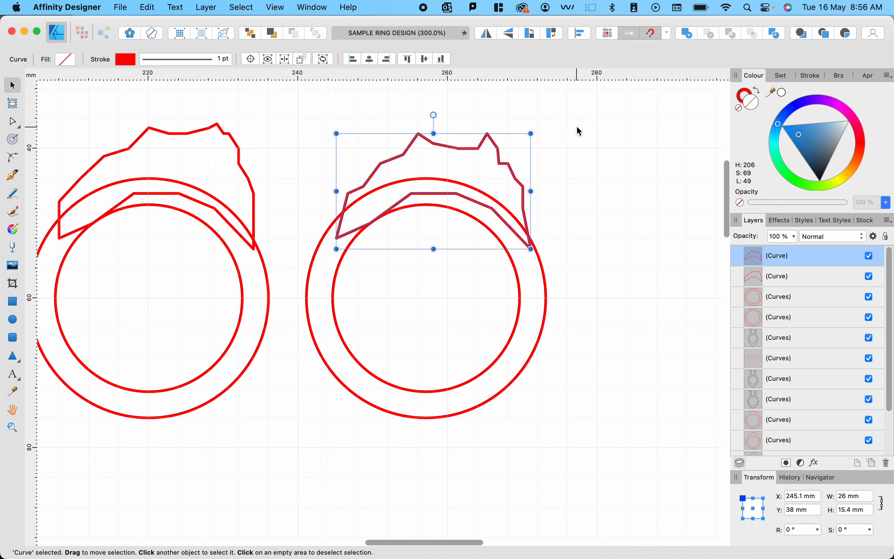
{"action": "left_click", "coordinate": [610, 125]}
{"action": "left_click_drag", "start_coordinate": [610, 124], "coordinate": [295, 430]}
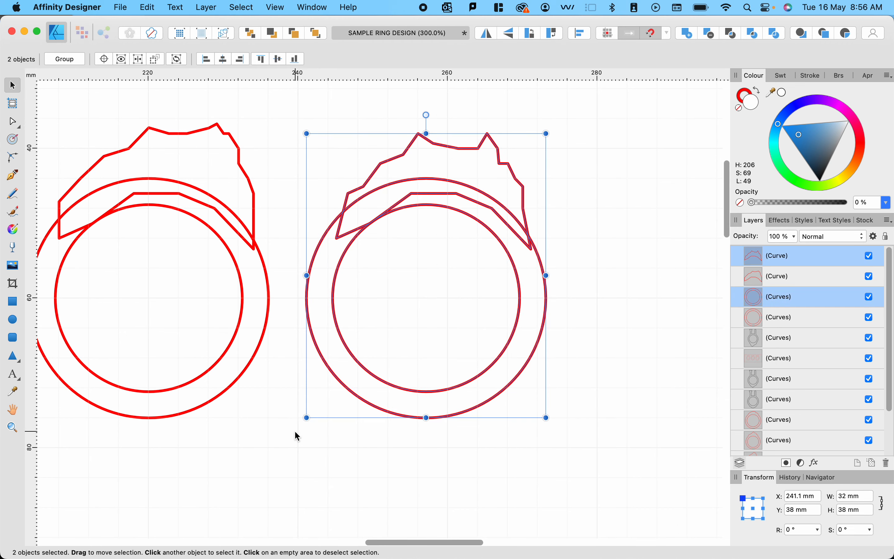
{"action": "scroll", "coordinate": [296, 433], "scroll_direction": "right", "scroll_amount": 5}
{"action": "scroll", "coordinate": [295, 432], "scroll_direction": "right", "scroll_amount": 2}
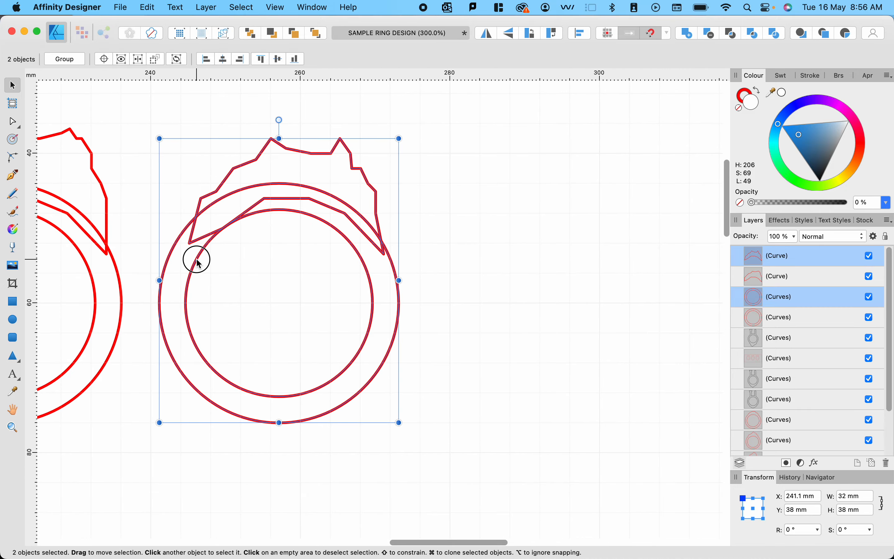
{"action": "mouse_move", "coordinate": [198, 263]}
{"action": "left_mouse_down"}
{"action": "mouse_move", "coordinate": [535, 235]}
{"action": "mouse_move", "coordinate": [457, 235]}
{"action": "left_mouse_up"}
{"action": "left_click", "coordinate": [295, 135]}
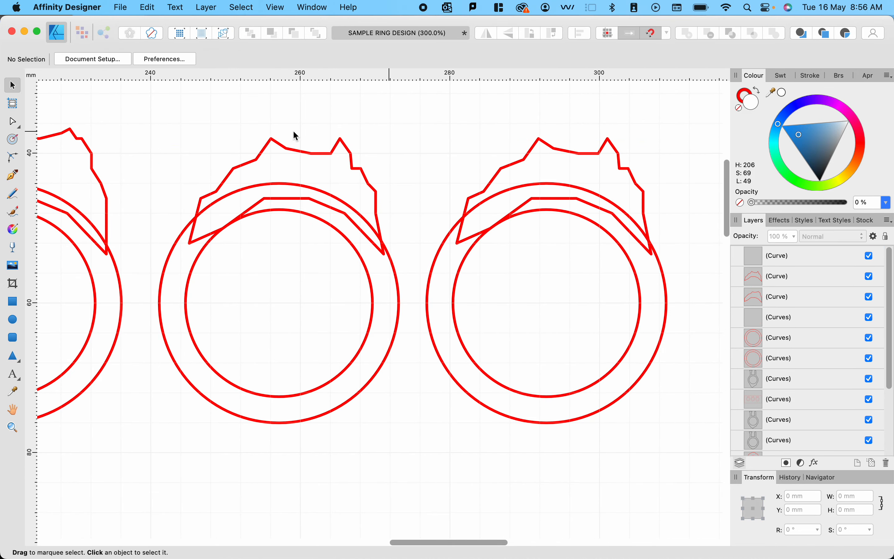
Step: Lower the upper nodes of the third crown to flatten its peaks, and delete the stray node sticking up on its right slope
{"action": "left_click", "coordinate": [16, 121]}
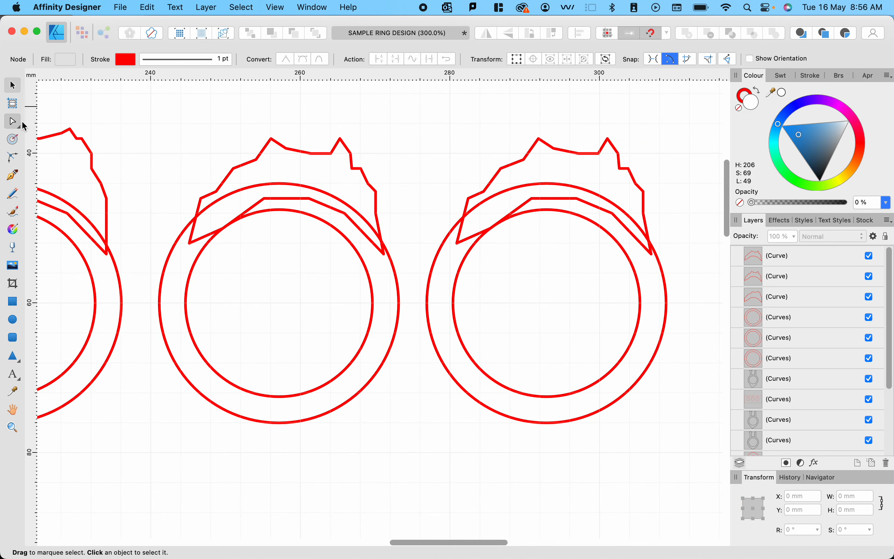
{"action": "left_click", "coordinate": [544, 143]}
{"action": "left_click_drag", "start_coordinate": [539, 141], "coordinate": [630, 183]}
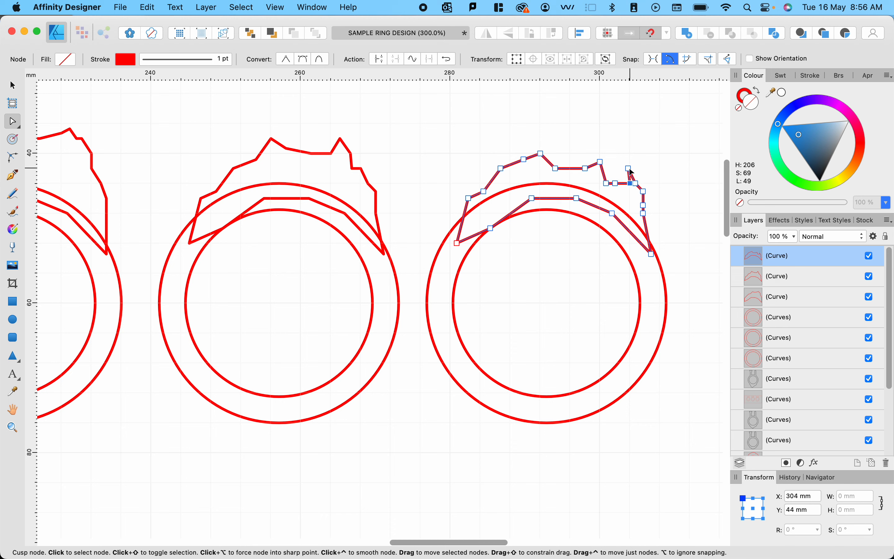
{"action": "key", "text": "Delete"}
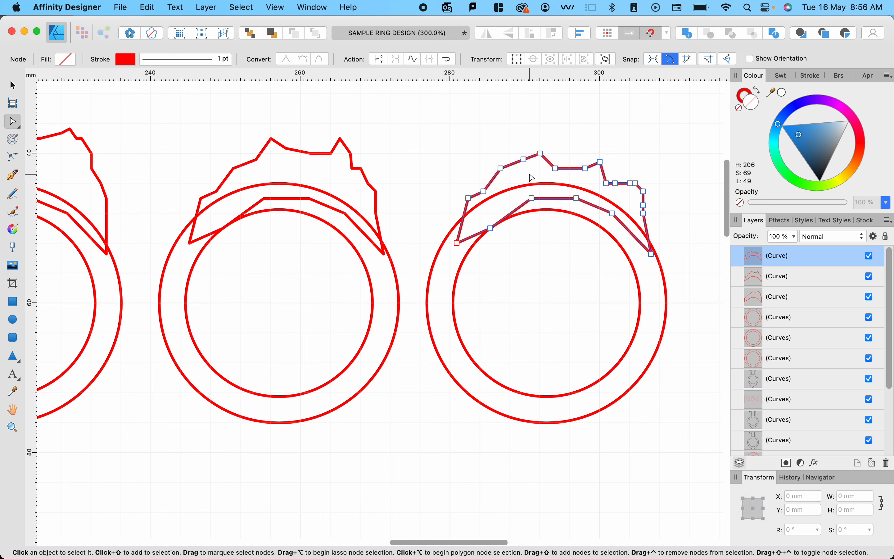
Step: Refine the third crown by lowering the nodes of its left slope and stepping the right-slope nodes down and inward
{"action": "left_click_drag", "start_coordinate": [524, 159], "coordinate": [496, 178]}
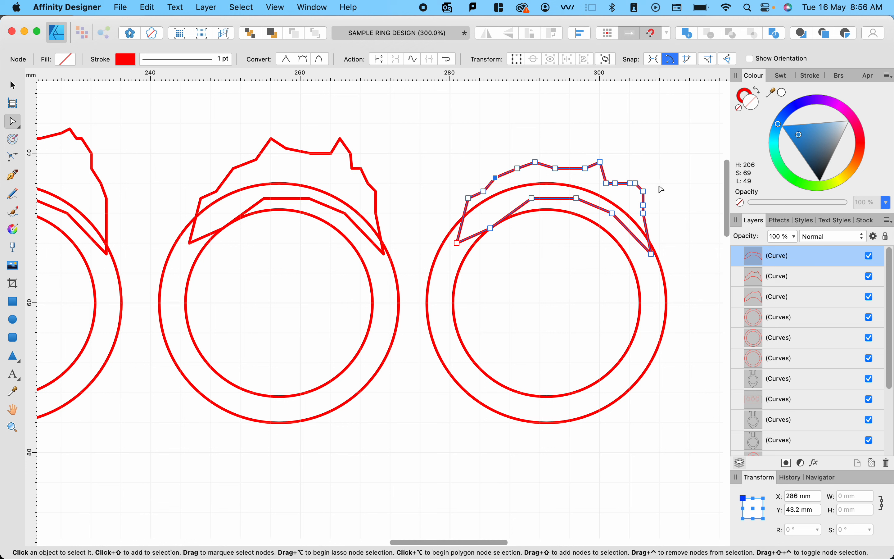
{"action": "left_click", "coordinate": [632, 186]}
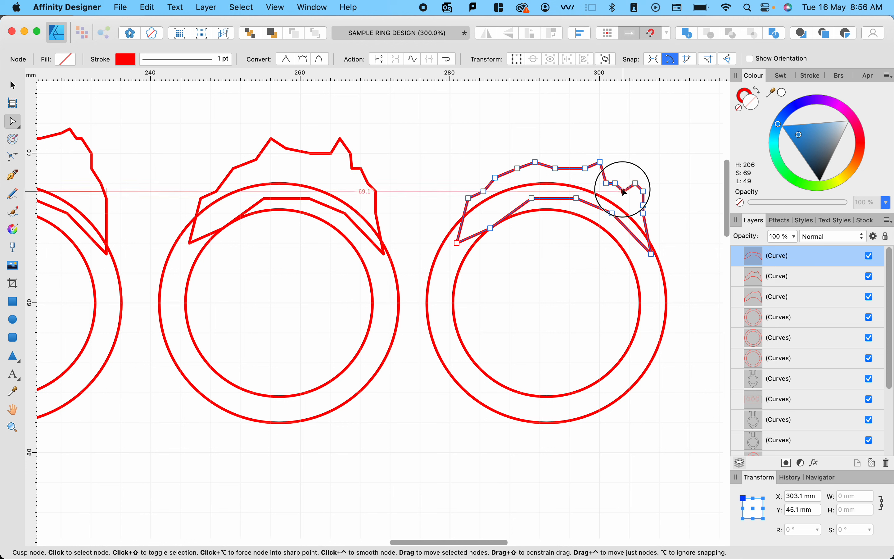
{"action": "left_click", "coordinate": [632, 184]}
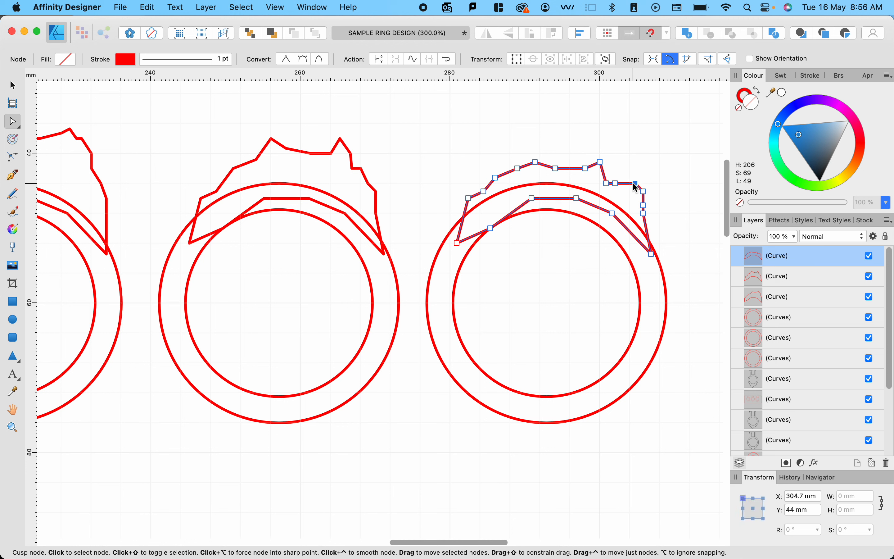
{"action": "left_click_drag", "start_coordinate": [632, 191], "coordinate": [630, 206]}
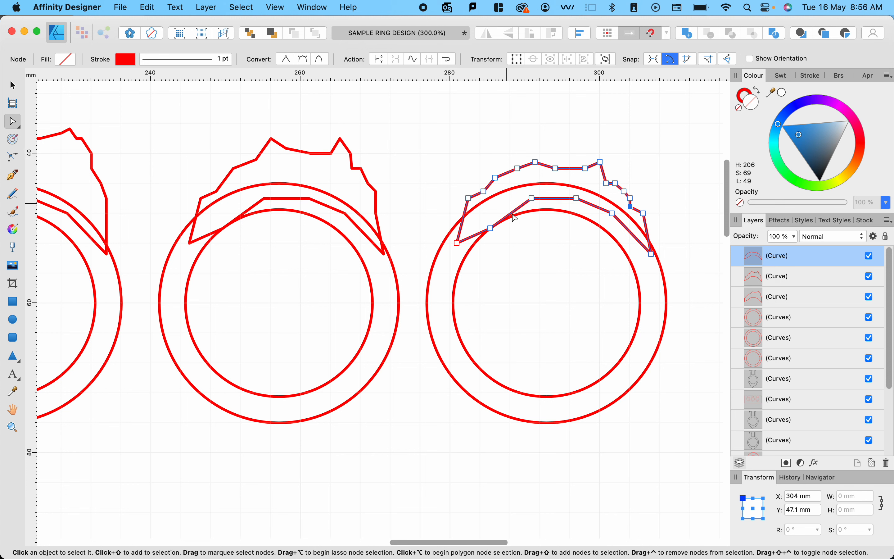
{"action": "left_click", "coordinate": [529, 136]}
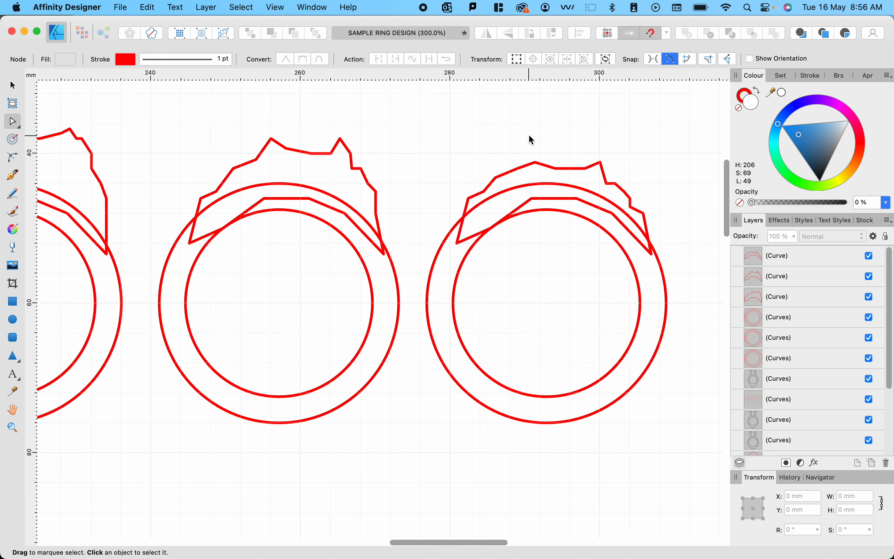
Step: Unite the third crown on the far right with its ring into one outline using the Add operation
{"action": "left_click", "coordinate": [12, 86]}
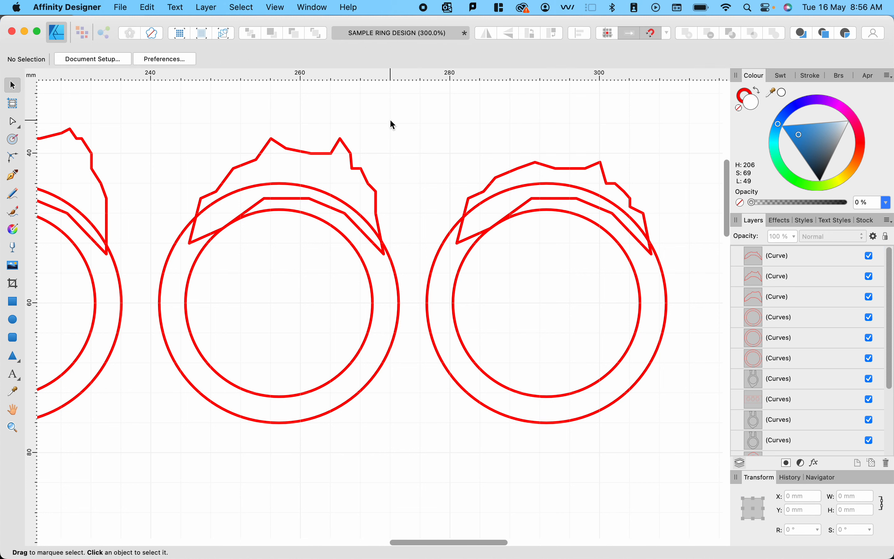
{"action": "left_click", "coordinate": [526, 175]}
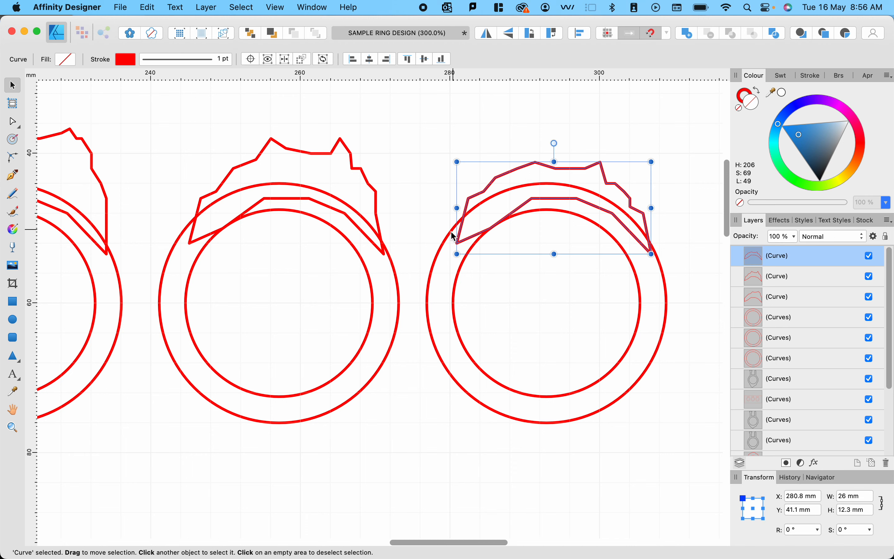
{"action": "left_click", "coordinate": [444, 240], "text": "shift"}
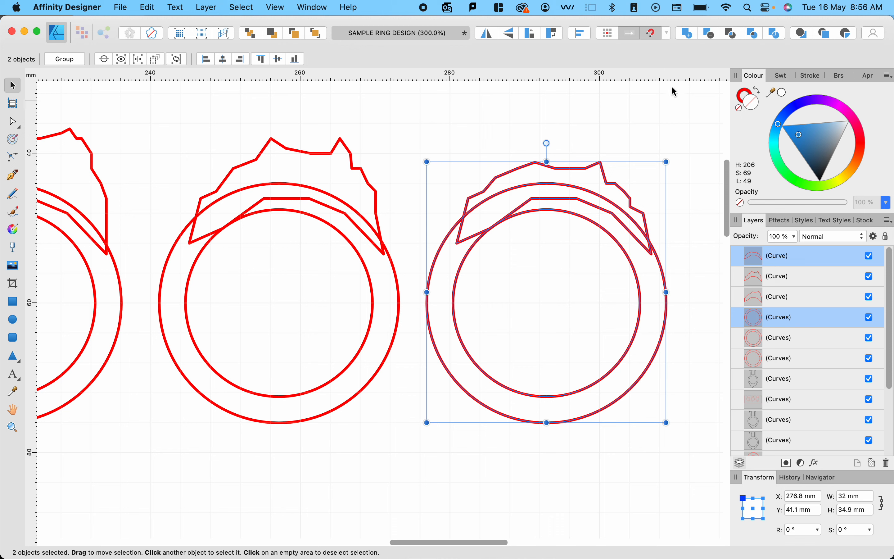
{"action": "left_click", "coordinate": [687, 35]}
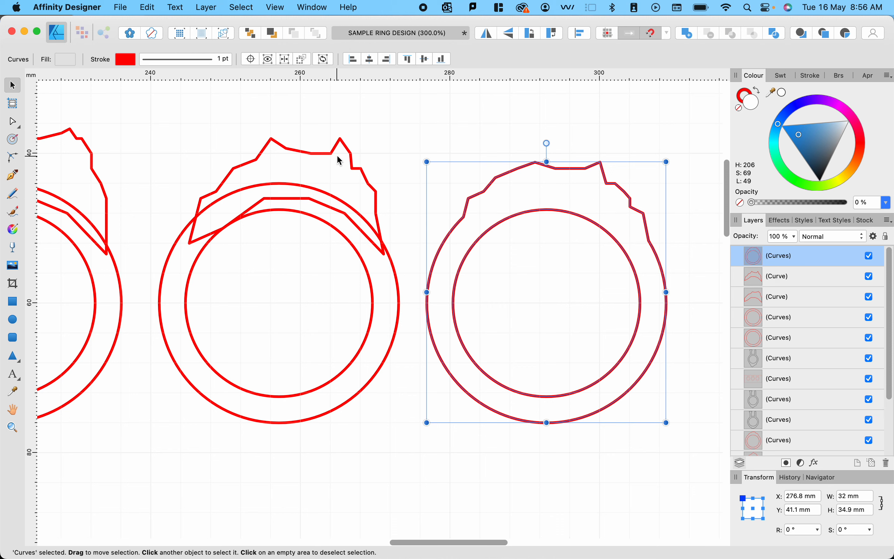
Step: Unite the second crown with its ring and the first crown with its ring using the Add operation
{"action": "left_click", "coordinate": [348, 159]}
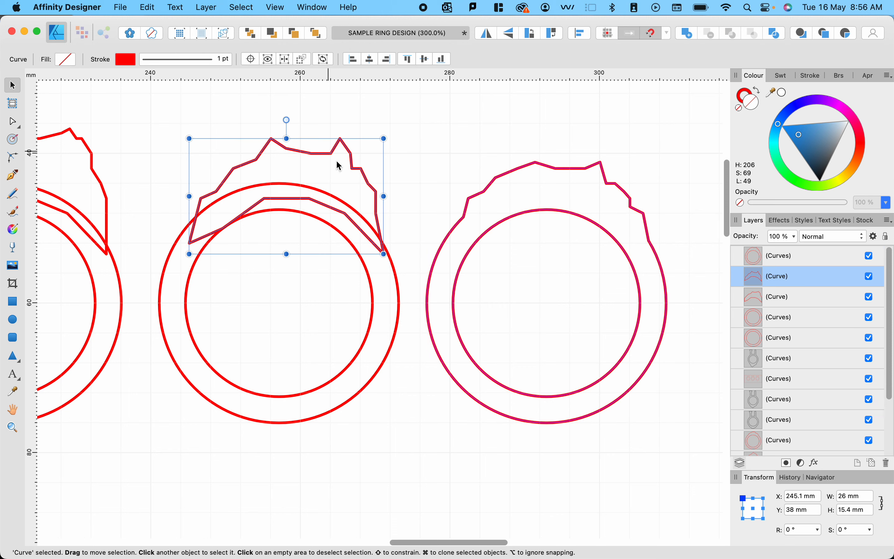
{"action": "left_click", "coordinate": [395, 305], "text": "shift"}
{"action": "left_click", "coordinate": [686, 34]}
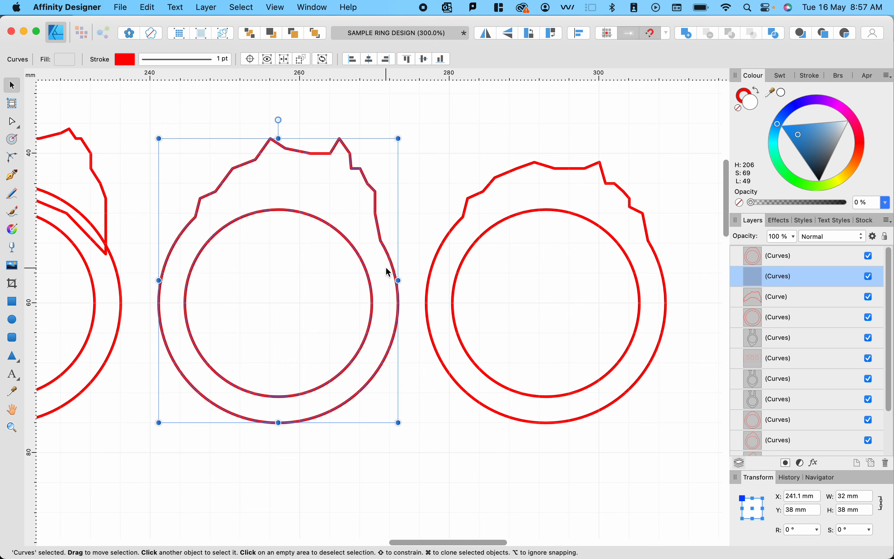
{"action": "scroll", "coordinate": [386, 268], "scroll_direction": "left", "scroll_amount": 5}
{"action": "left_click", "coordinate": [254, 241]}
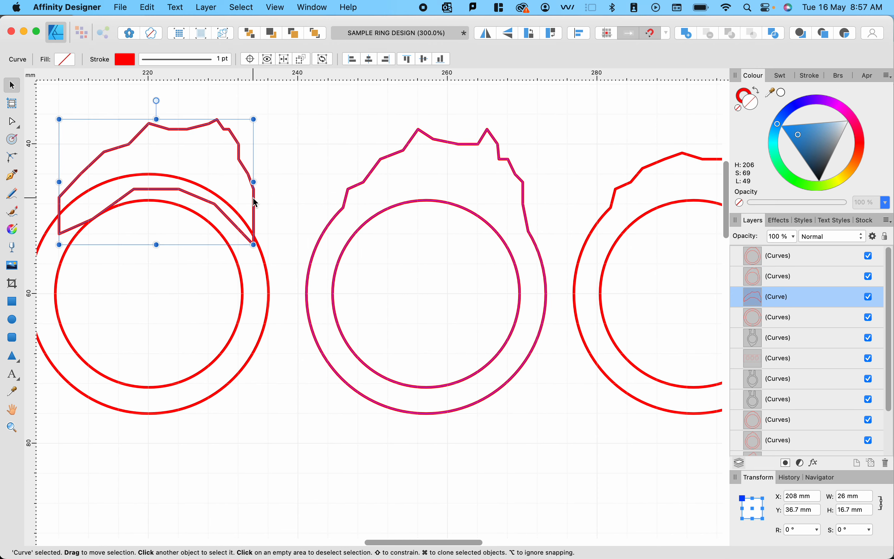
{"action": "left_click", "coordinate": [271, 267], "text": "shift"}
{"action": "left_click", "coordinate": [686, 36]}
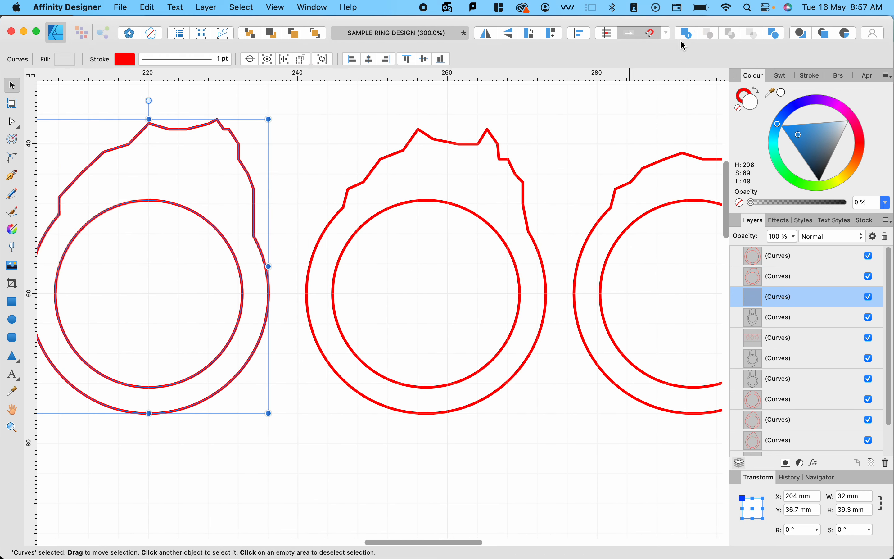
{"action": "left_click", "coordinate": [582, 113]}
Step: Examine the three merged rings alongside the existing ring layouts with funnels and framed casting blocks
{"action": "scroll", "coordinate": [581, 112], "scroll_direction": "down", "scroll_amount": 3}
{"action": "scroll", "coordinate": [581, 121], "scroll_direction": "right", "scroll_amount": 5}
{"action": "scroll", "coordinate": [581, 121], "scroll_direction": "up", "scroll_amount": 4}
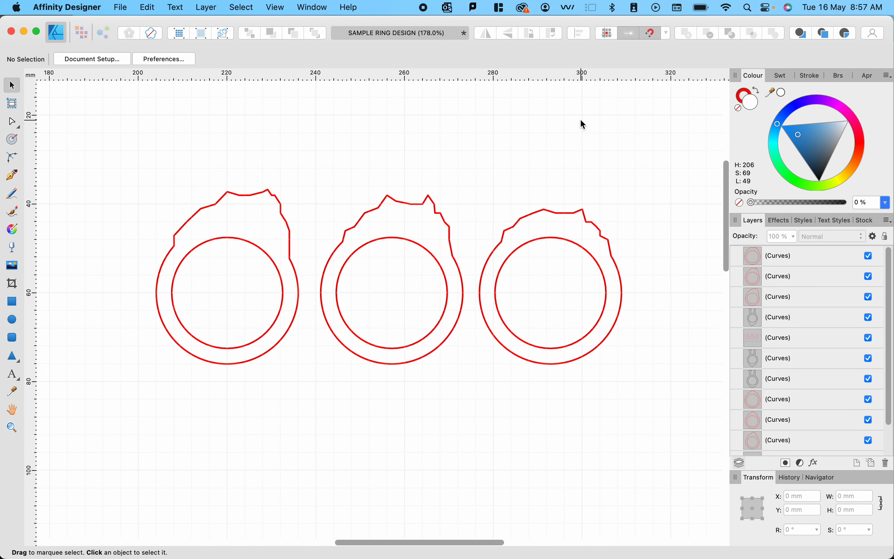
{"action": "scroll", "coordinate": [583, 125], "scroll_direction": "down", "scroll_amount": 1}
{"action": "scroll", "coordinate": [583, 126], "scroll_direction": "down", "scroll_amount": 3}
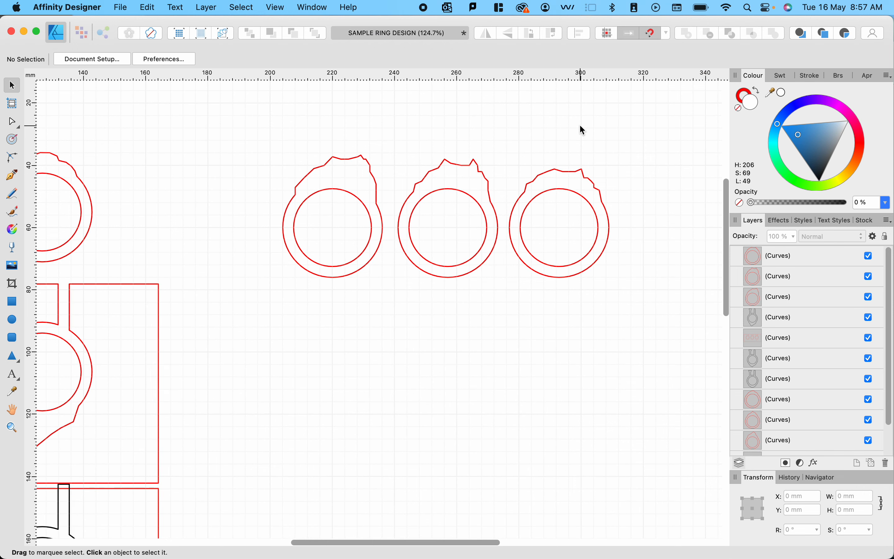
{"action": "scroll", "coordinate": [580, 125], "scroll_direction": "down", "scroll_amount": 3}
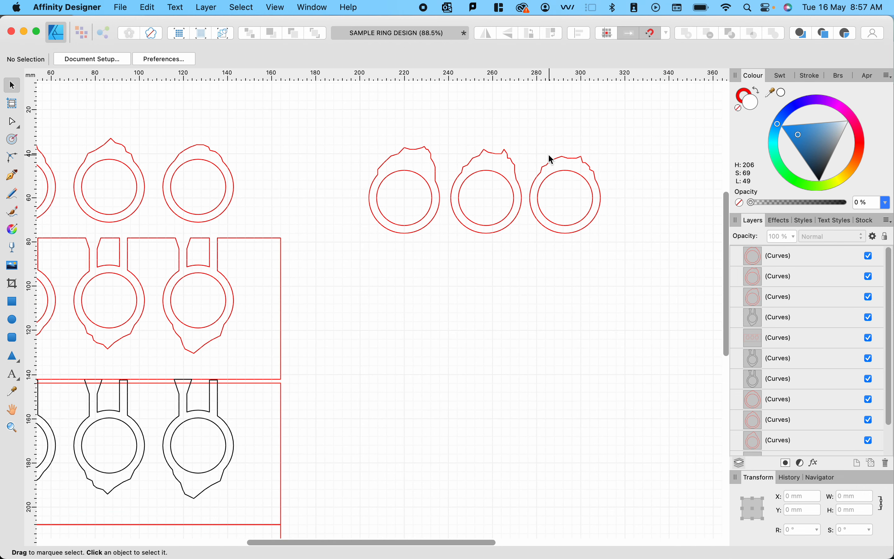
{"action": "scroll", "coordinate": [508, 252], "scroll_direction": "left", "scroll_amount": 10}
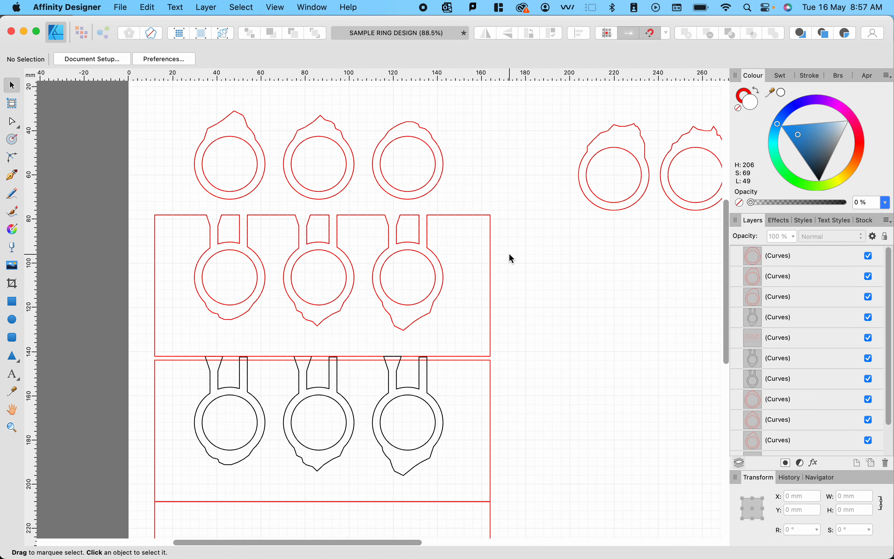
{"action": "scroll", "coordinate": [508, 253], "scroll_direction": "up", "scroll_amount": 1}
{"action": "scroll", "coordinate": [508, 253], "scroll_direction": "right", "scroll_amount": 1}
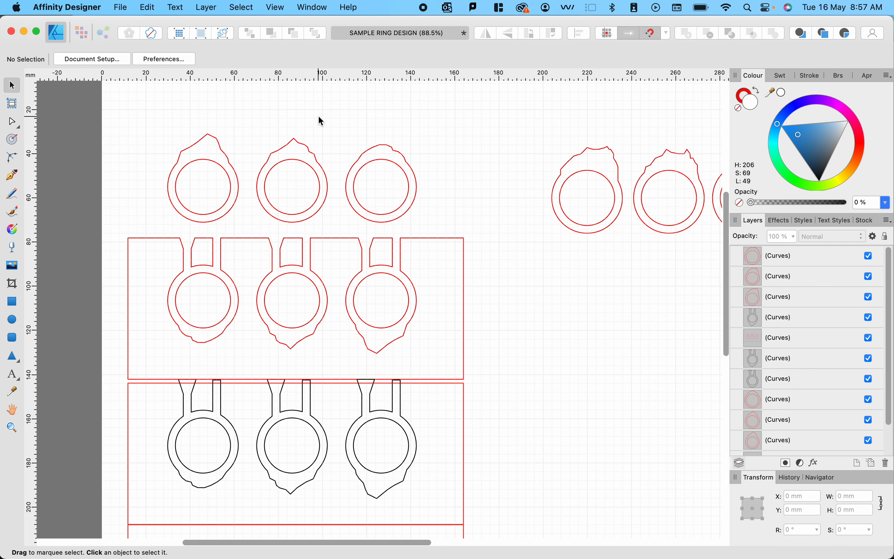
{"action": "scroll", "coordinate": [239, 248], "scroll_direction": "down", "scroll_amount": 4}
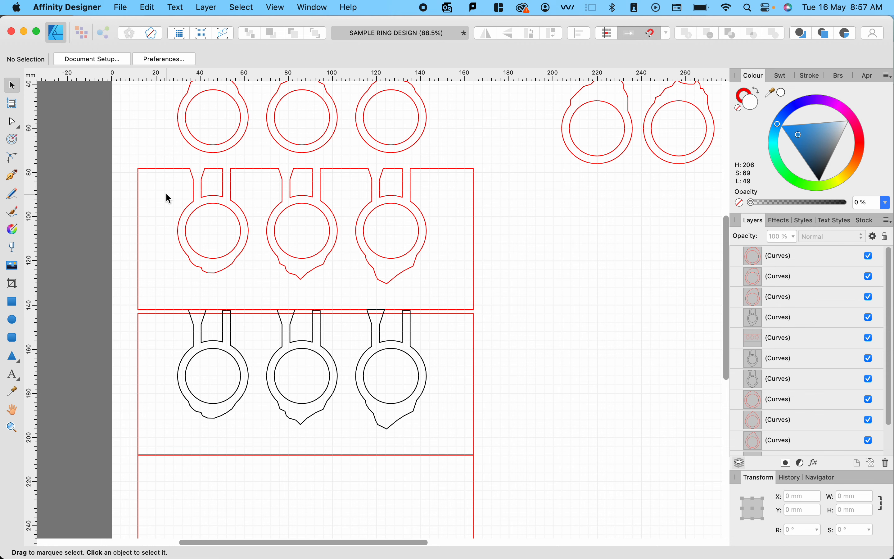
{"action": "scroll", "coordinate": [169, 198], "scroll_direction": "down", "scroll_amount": 1}
Step: Duplicate the three merged rings into a row below the originals and rotate the copies 180° so their crowns point down
{"action": "scroll", "coordinate": [169, 199], "scroll_direction": "right", "scroll_amount": 10}
{"action": "scroll", "coordinate": [169, 199], "scroll_direction": "up", "scroll_amount": 2}
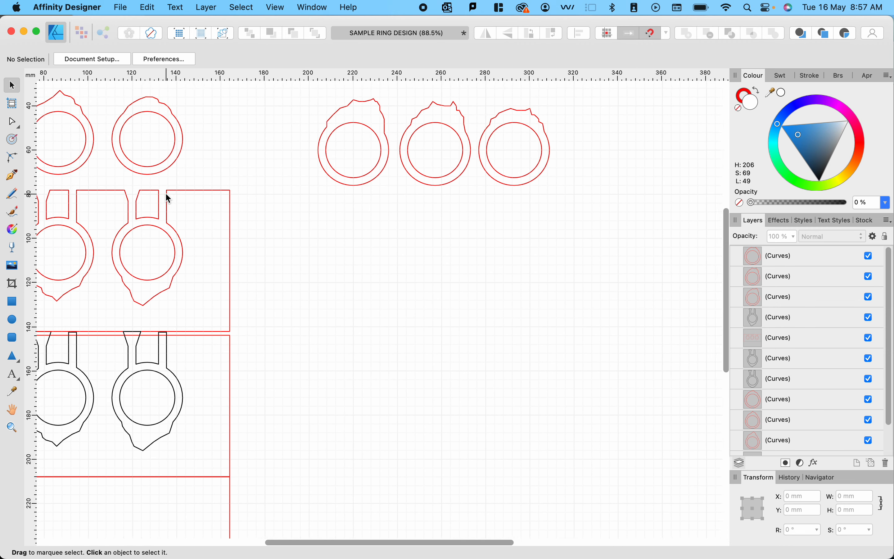
{"action": "scroll", "coordinate": [168, 199], "scroll_direction": "up", "scroll_amount": 1}
{"action": "left_click_drag", "start_coordinate": [284, 106], "coordinate": [659, 227]}
{"action": "left_click_drag", "start_coordinate": [442, 138], "coordinate": [436, 264]}
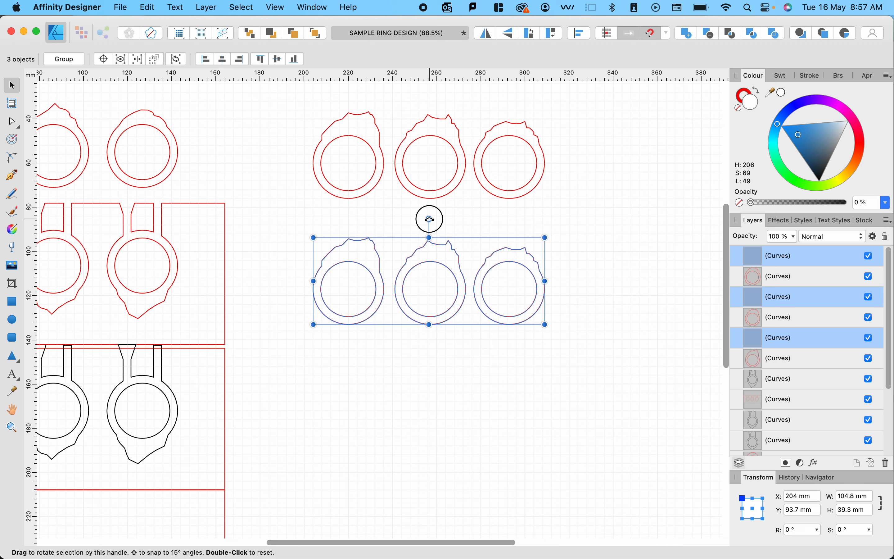
{"action": "left_click_drag", "start_coordinate": [429, 219], "coordinate": [431, 405]}
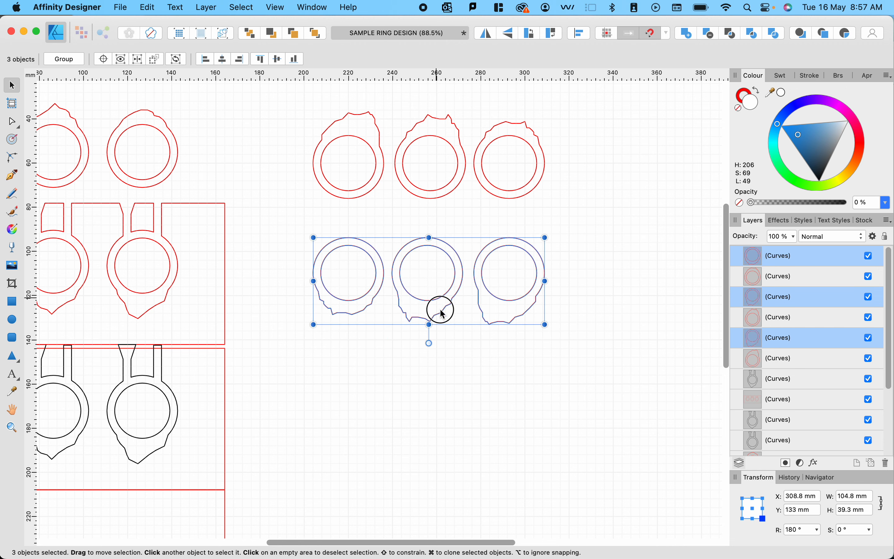
{"action": "left_click_drag", "start_coordinate": [439, 302], "coordinate": [445, 328]}
{"action": "left_click", "coordinate": [548, 449]}
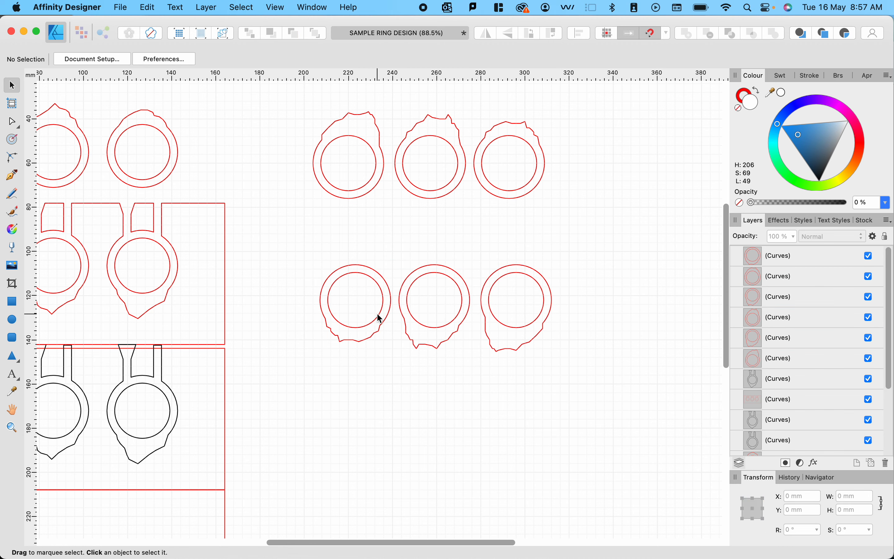
Step: Draw a vertical rectangle about 6.3 × 19 mm overlapping the upper band of the first inverted ring, right of its centre
{"action": "scroll", "coordinate": [379, 318], "scroll_direction": "up", "scroll_amount": 8}
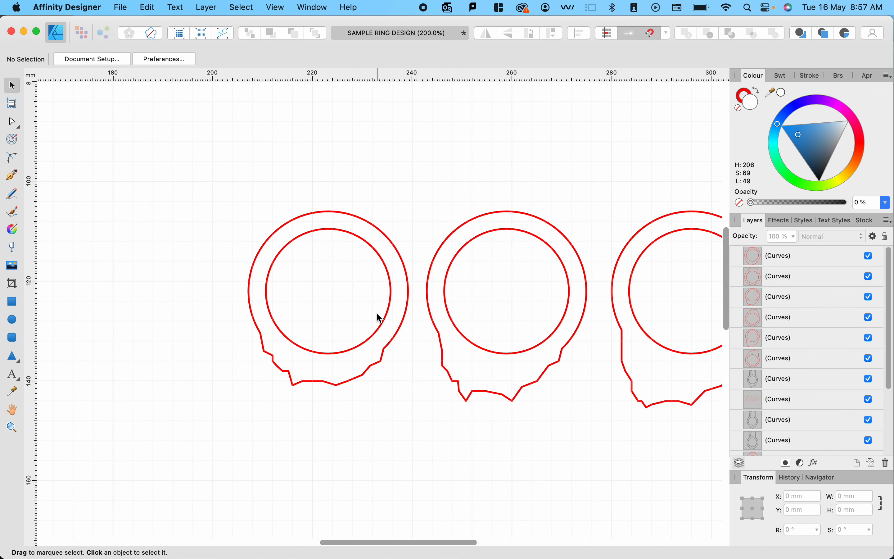
{"action": "scroll", "coordinate": [377, 314], "scroll_direction": "right", "scroll_amount": 5}
{"action": "left_click", "coordinate": [347, 144]}
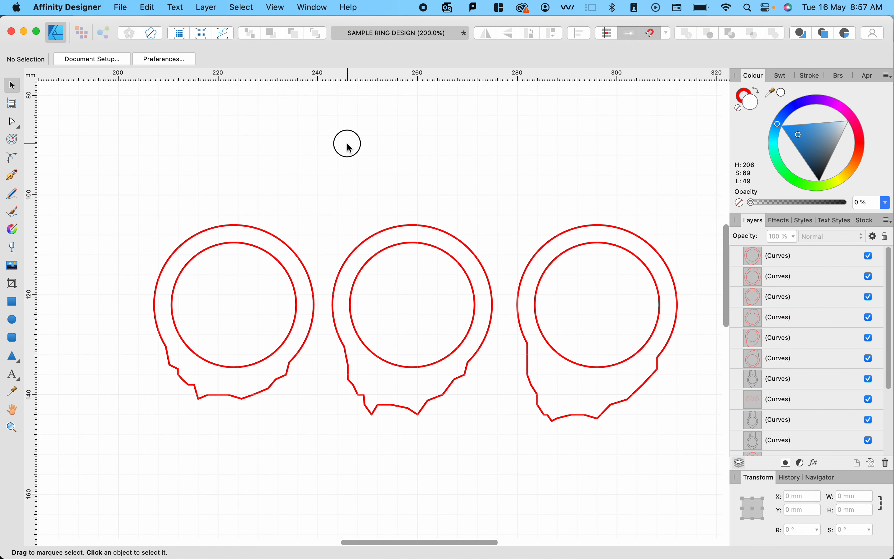
{"action": "left_click", "coordinate": [12, 303]}
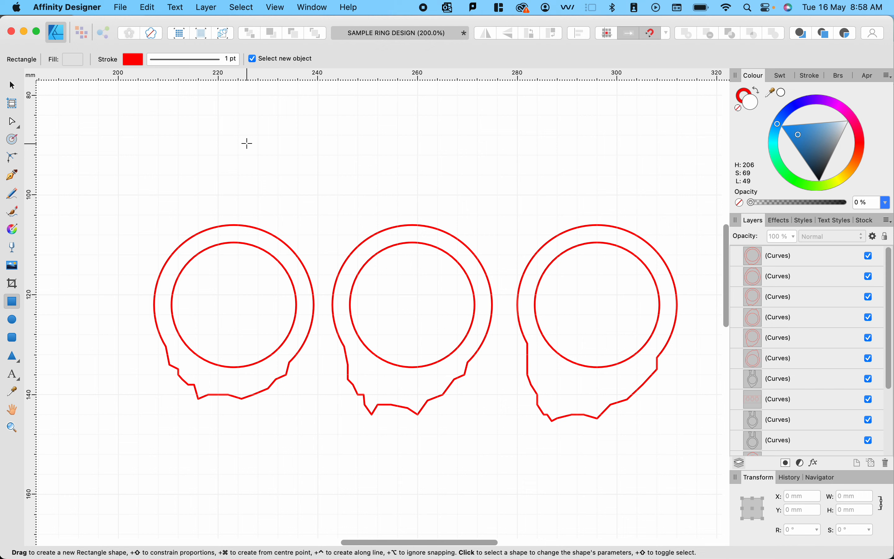
{"action": "left_click_drag", "start_coordinate": [247, 143], "coordinate": [279, 239]}
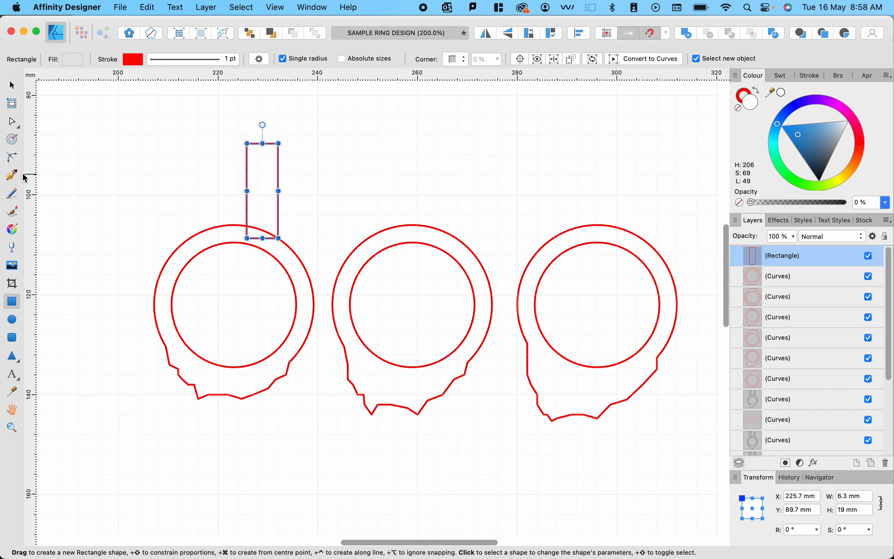
Step: Draw a triangle about 12.3 × 10.6 mm, rotate it 180°, and centre it on the rectangle with their upper edges aligned
{"action": "left_click", "coordinate": [14, 359]}
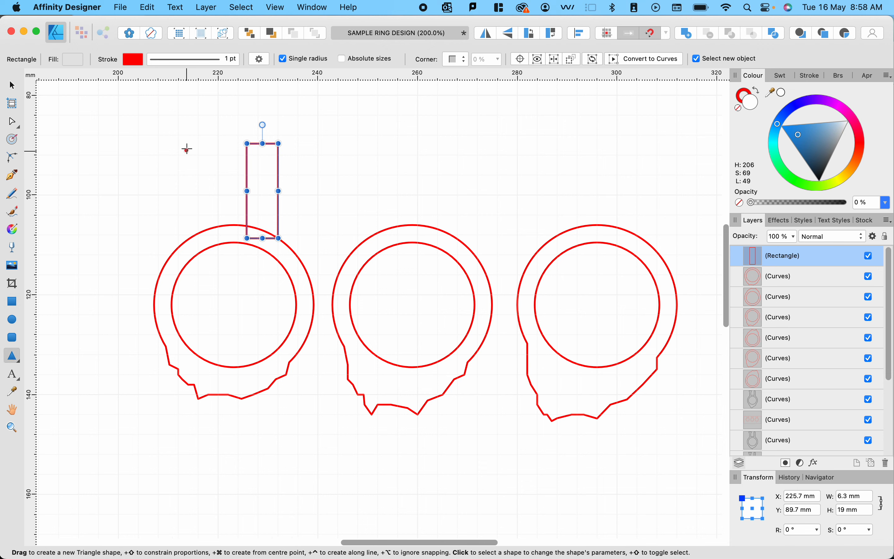
{"action": "left_click_drag", "start_coordinate": [190, 122], "coordinate": [251, 176]}
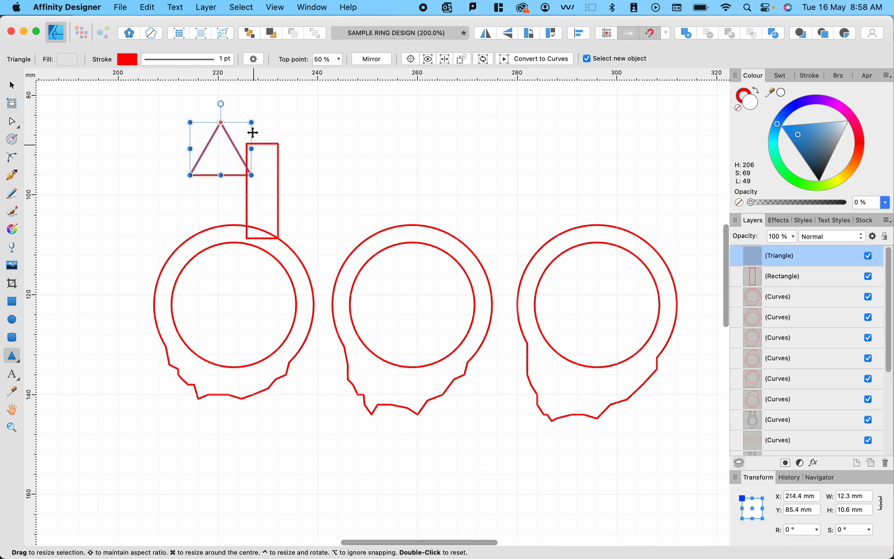
{"action": "left_click_drag", "start_coordinate": [222, 103], "coordinate": [228, 237]}
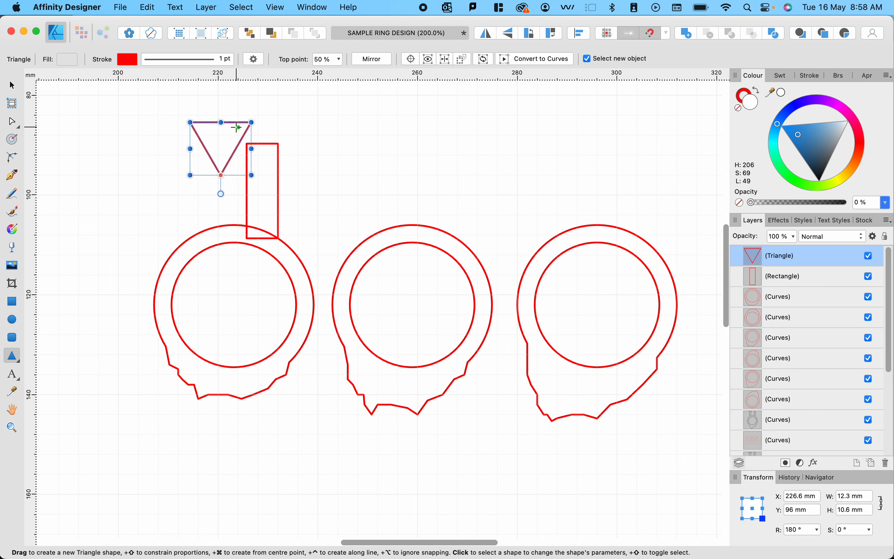
{"action": "key", "text": "v"}
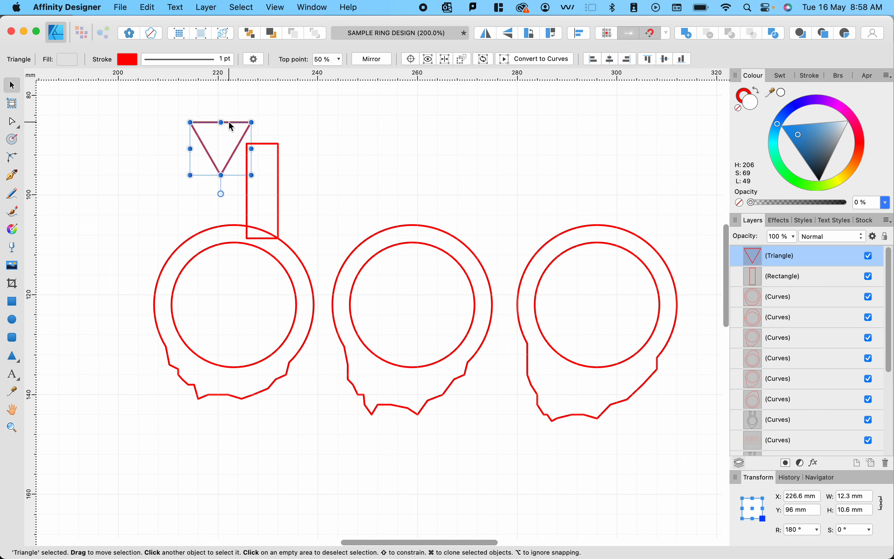
{"action": "left_click_drag", "start_coordinate": [231, 126], "coordinate": [272, 147]}
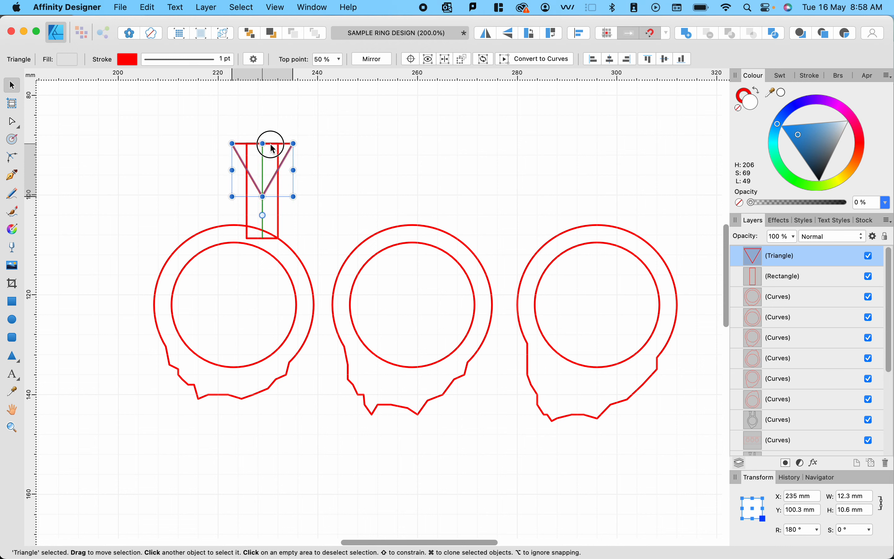
Step: Unite the inverted triangle and the rectangle into one funnel shape using the Add operation
{"action": "left_click", "coordinate": [280, 198], "text": "shift"}
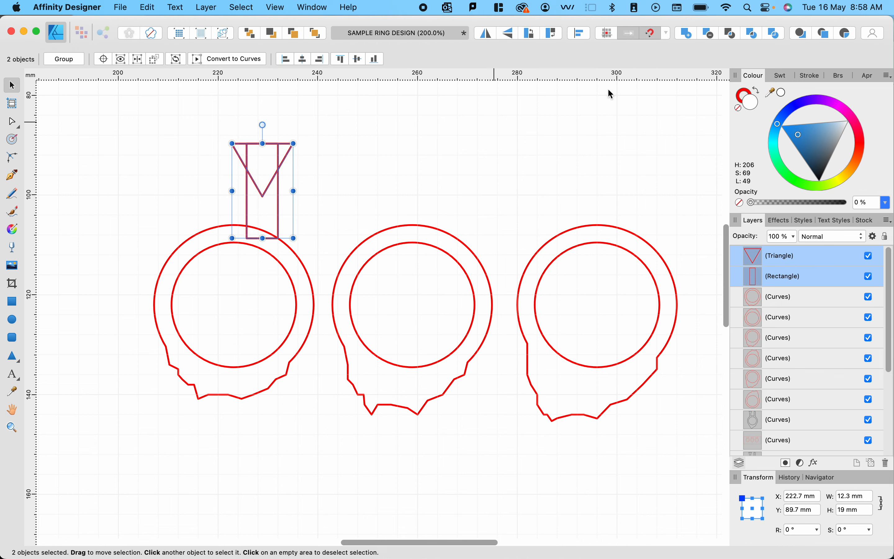
{"action": "left_click", "coordinate": [687, 37]}
{"action": "left_click", "coordinate": [411, 207]}
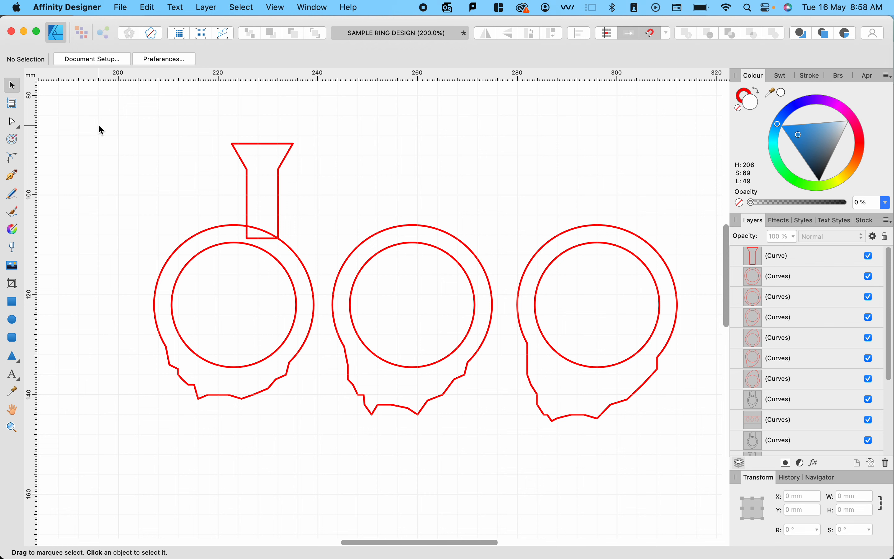
{"action": "left_click", "coordinate": [279, 195]}
{"action": "left_click", "coordinate": [206, 201]}
Step: Draw a narrow rectangle about 2.8 × 18.3 mm left of the funnel, overlapping the ring's upper band and level with the funnel's top
{"action": "left_click", "coordinate": [13, 304]}
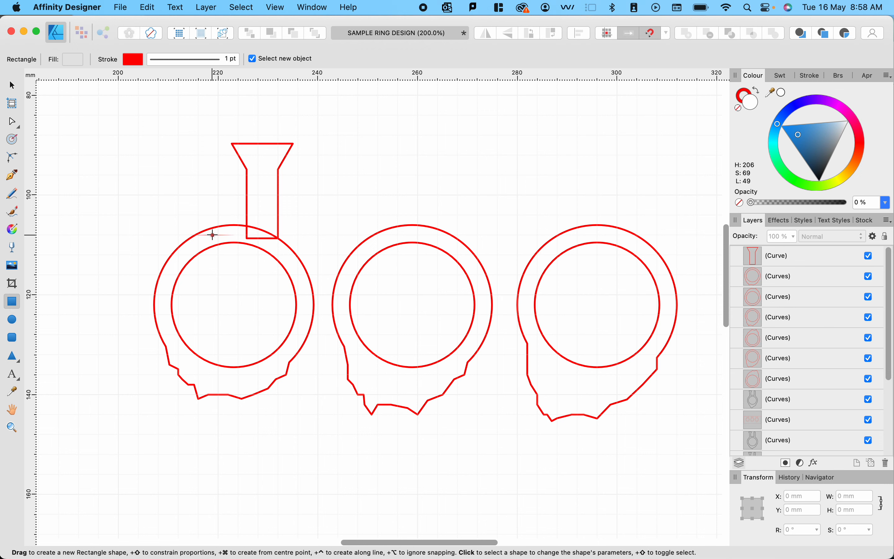
{"action": "left_click_drag", "start_coordinate": [213, 234], "coordinate": [202, 143]}
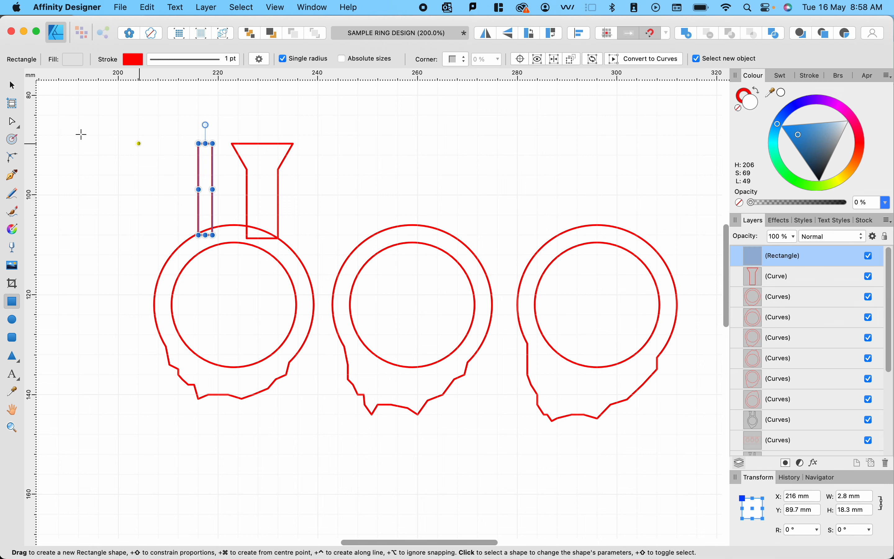
{"action": "left_click", "coordinate": [9, 87]}
{"action": "left_click", "coordinate": [110, 155]}
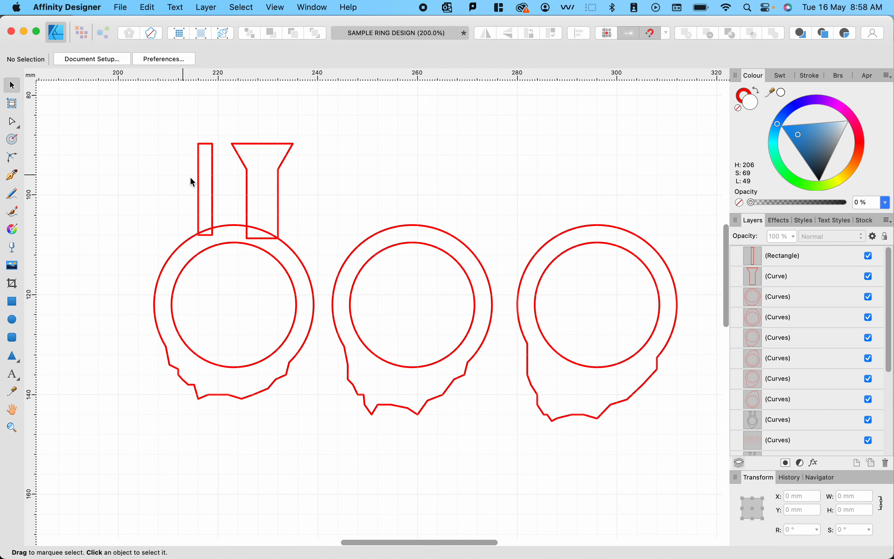
Step: Copy the narrow rectangle and funnel onto the second and third inverted rings, and unite the third ring with its copies
{"action": "left_click", "coordinate": [212, 192]}
{"action": "left_click", "coordinate": [235, 192]}
{"action": "left_click", "coordinate": [247, 204]}
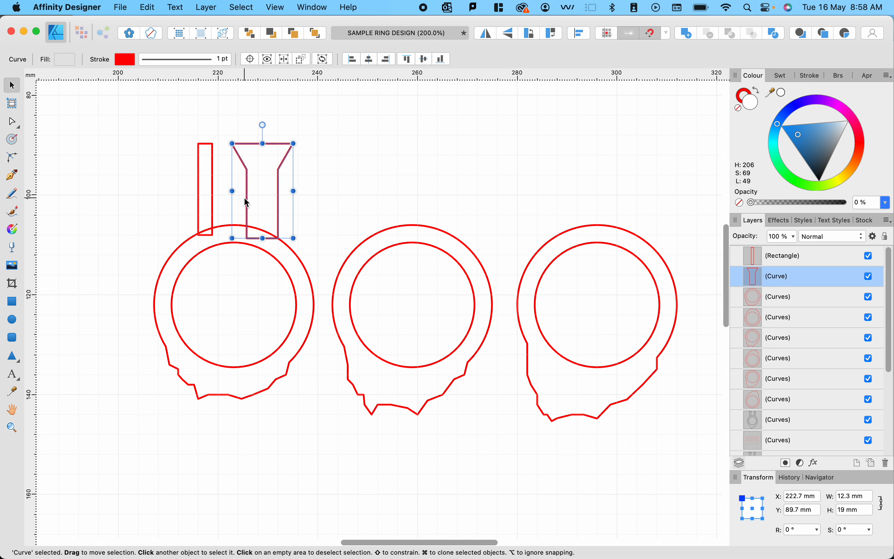
{"action": "left_click", "coordinate": [213, 188], "text": "shift"}
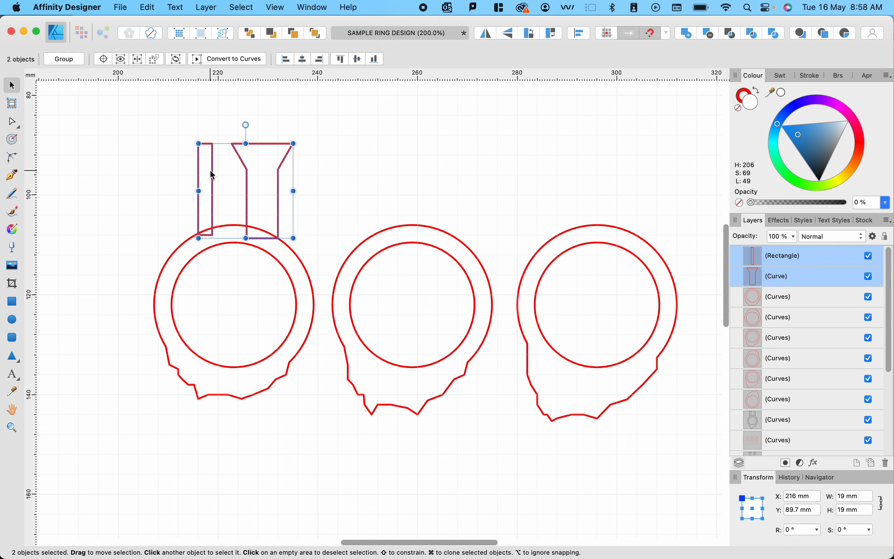
{"action": "mouse_move", "coordinate": [213, 181]}
{"action": "left_mouse_down"}
{"action": "mouse_move", "coordinate": [373, 181]}
{"action": "mouse_move", "coordinate": [388, 192]}
{"action": "mouse_move", "coordinate": [565, 208]}
{"action": "mouse_move", "coordinate": [572, 216]}
{"action": "left_mouse_up"}
{"action": "left_click", "coordinate": [677, 307], "text": "shift"}
{"action": "left_click", "coordinate": [686, 33]}
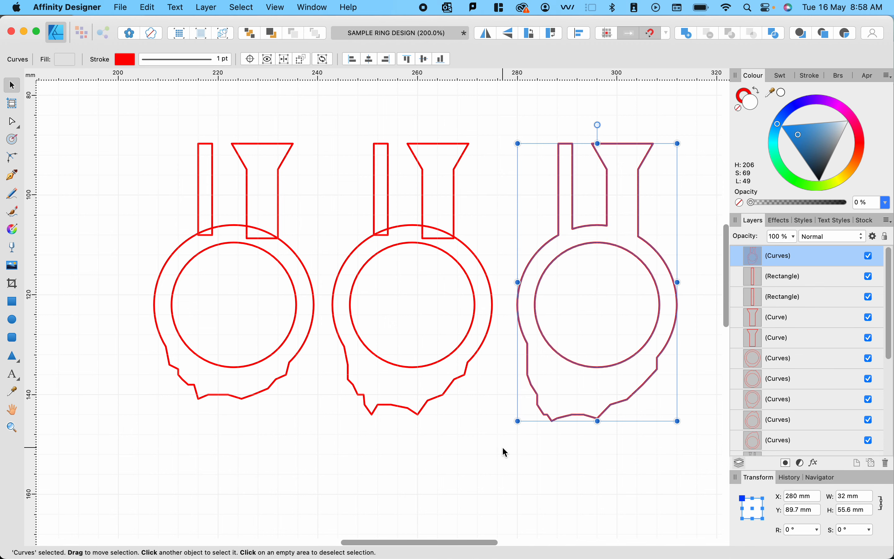
Step: Unite the second and the first inverted rings each with their own funnel and narrow rectangle using the Add operation
{"action": "left_click_drag", "start_coordinate": [503, 448], "coordinate": [326, 110]}
{"action": "left_click", "coordinate": [687, 33]}
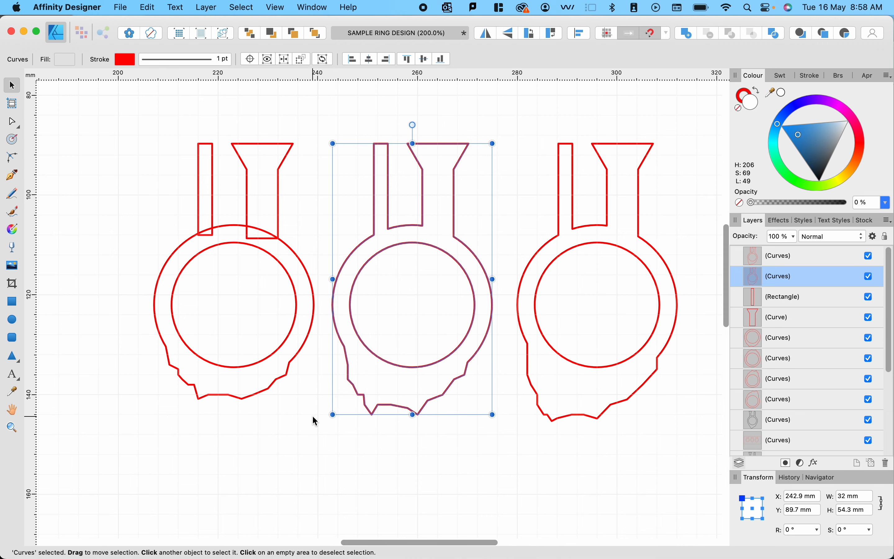
{"action": "left_click_drag", "start_coordinate": [314, 418], "coordinate": [321, 441]}
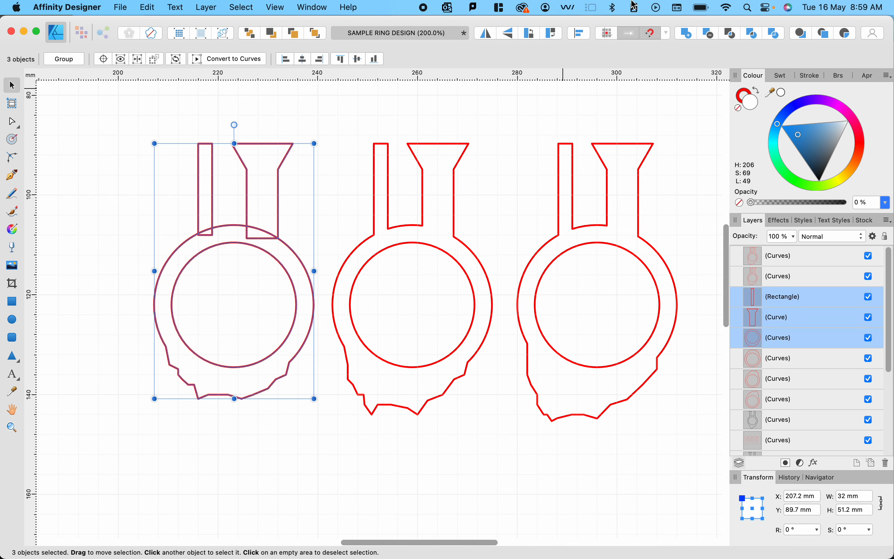
{"action": "left_click", "coordinate": [682, 34]}
{"action": "left_click", "coordinate": [528, 136]}
Step: Draw a rectangle about 140 × 70.3 mm around the three casting layouts, its upper edge flush with the funnel tops
{"action": "key", "text": "super+minus"}
{"action": "key", "text": "super+minus"}
{"action": "key", "text": "super+minus"}
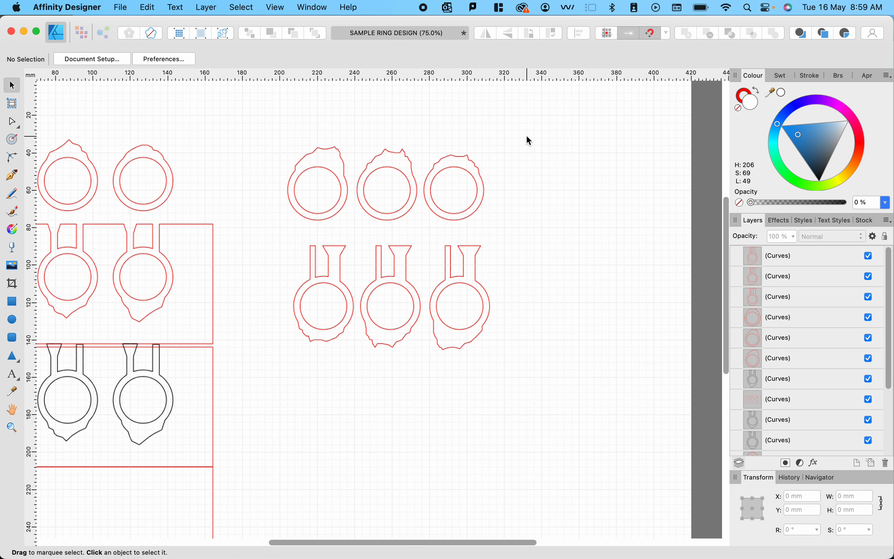
{"action": "key", "text": "super+minus"}
{"action": "key", "text": "super+plus"}
{"action": "key", "text": "super+plus"}
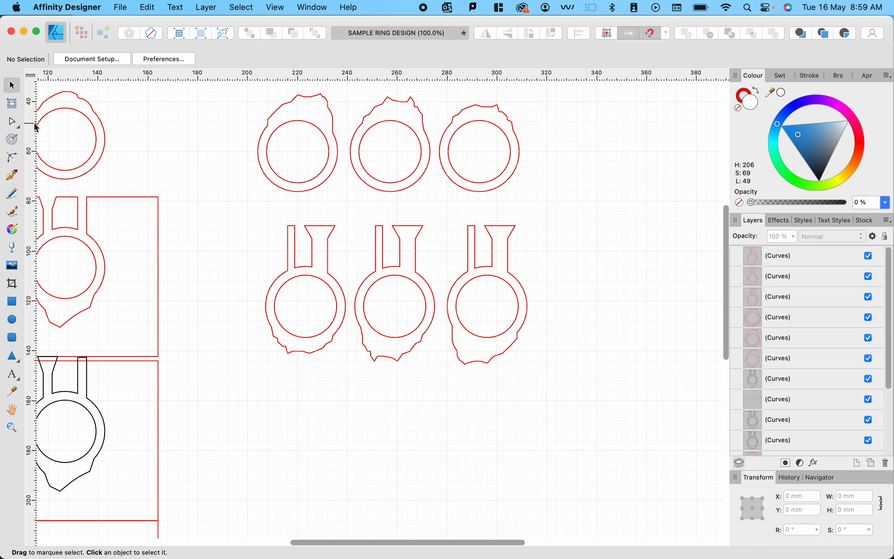
{"action": "left_click", "coordinate": [13, 302]}
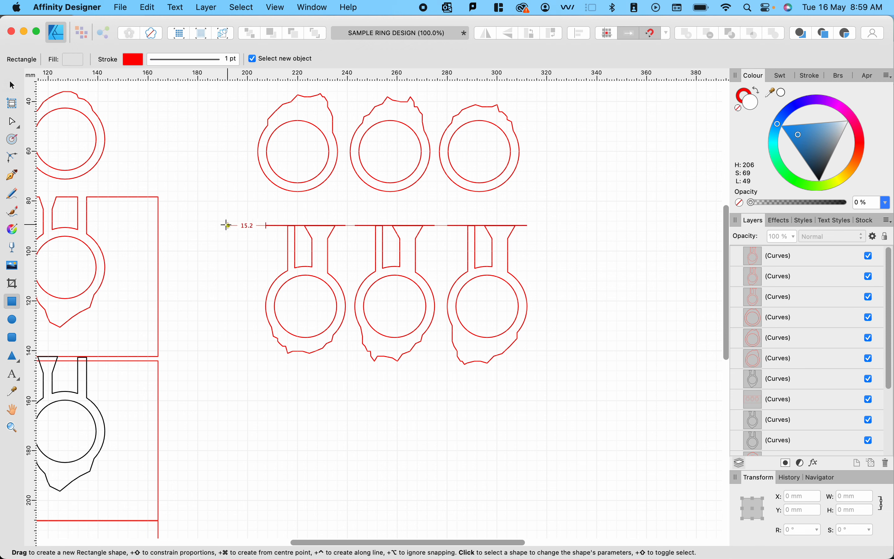
{"action": "left_click_drag", "start_coordinate": [220, 225], "coordinate": [569, 400]}
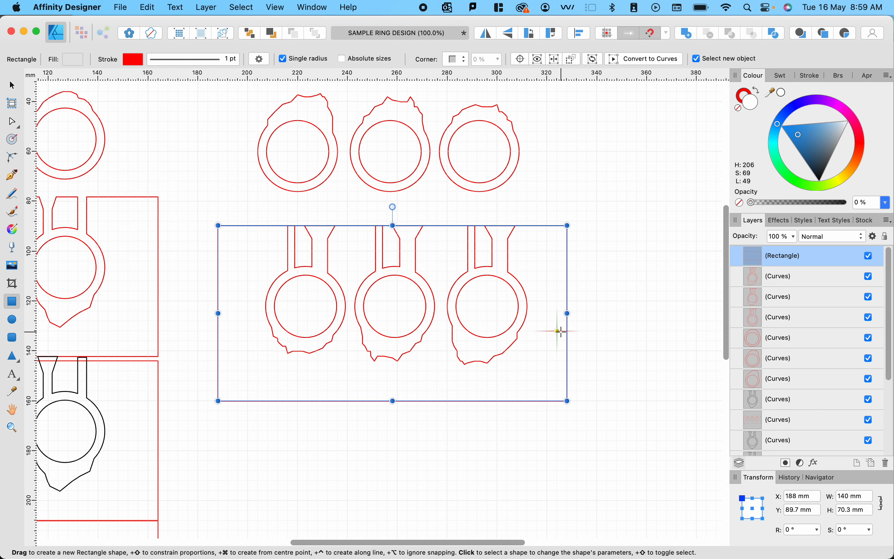
{"action": "left_click", "coordinate": [17, 86]}
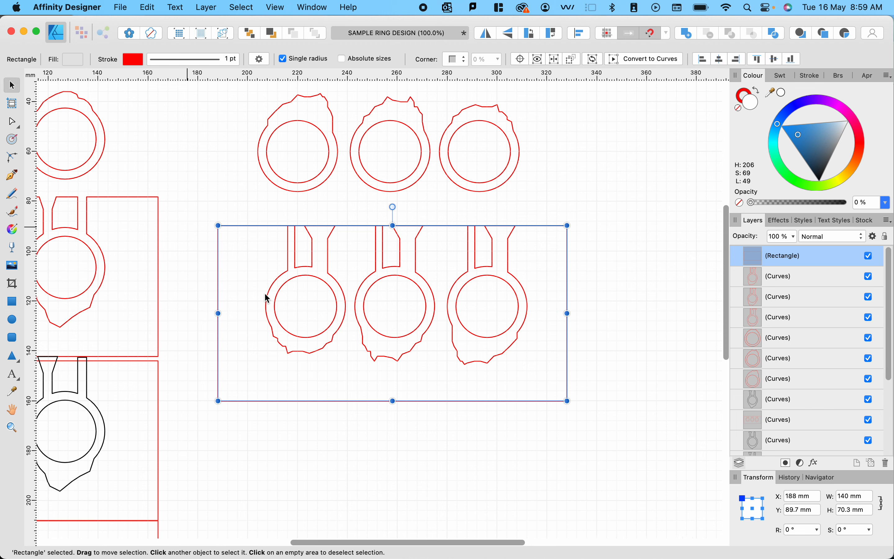
{"action": "left_click", "coordinate": [326, 424]}
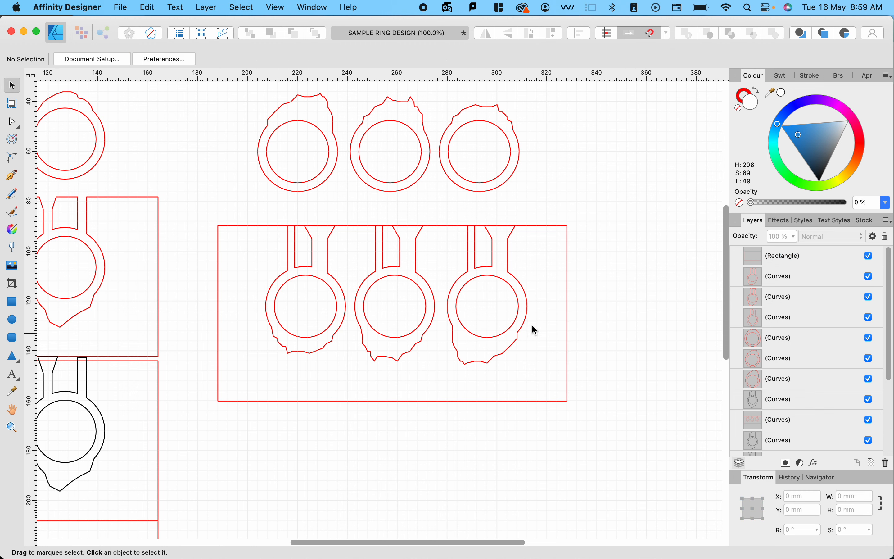
Step: Widen the rectangle around the casting layouts to about 144 mm by extending its right side
{"action": "left_click", "coordinate": [568, 266]}
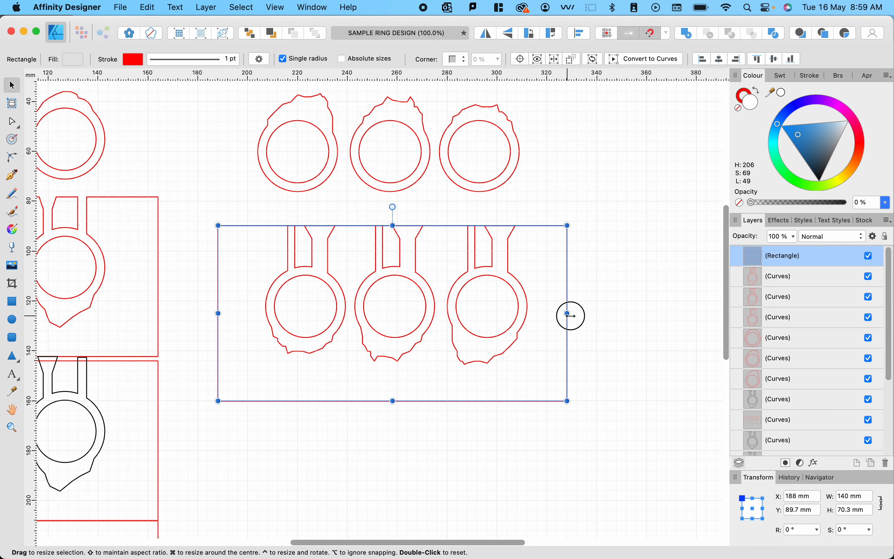
{"action": "left_click_drag", "start_coordinate": [571, 316], "coordinate": [578, 314]}
{"action": "left_click", "coordinate": [631, 329]}
Step: Duplicate the rectangle with its three casting layouts directly below the original, leaving a narrow gap, at Y 164.1 mm
{"action": "left_click_drag", "start_coordinate": [615, 427], "coordinate": [193, 214]}
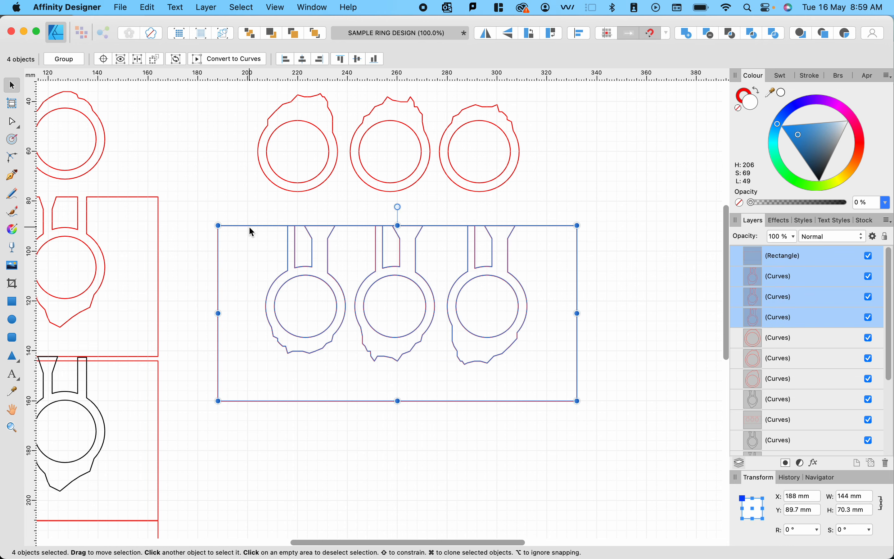
{"action": "mouse_move", "coordinate": [251, 231]}
{"action": "left_mouse_down"}
{"action": "mouse_move", "coordinate": [247, 223]}
{"action": "mouse_move", "coordinate": [245, 415]}
{"action": "left_mouse_up"}
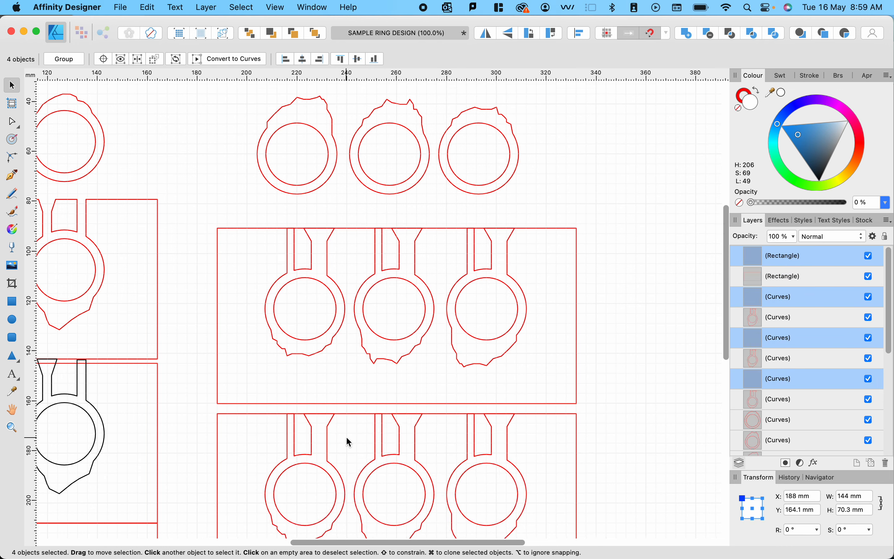
{"action": "scroll", "coordinate": [346, 436], "scroll_direction": "down", "scroll_amount": 2}
{"action": "scroll", "coordinate": [345, 436], "scroll_direction": "left", "scroll_amount": 2}
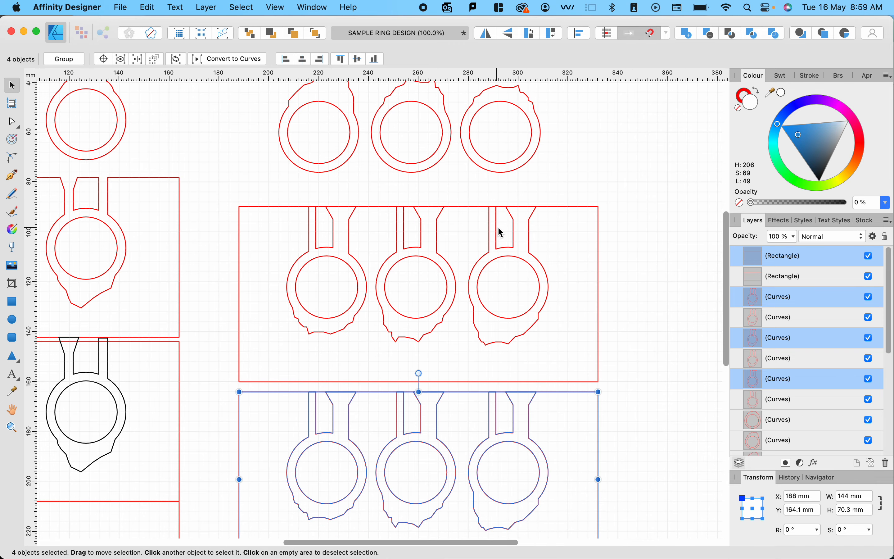
Step: Send the original rectangle to the back and cut its three casting layouts out of it with the Subtract operation
{"action": "left_click", "coordinate": [349, 275]}
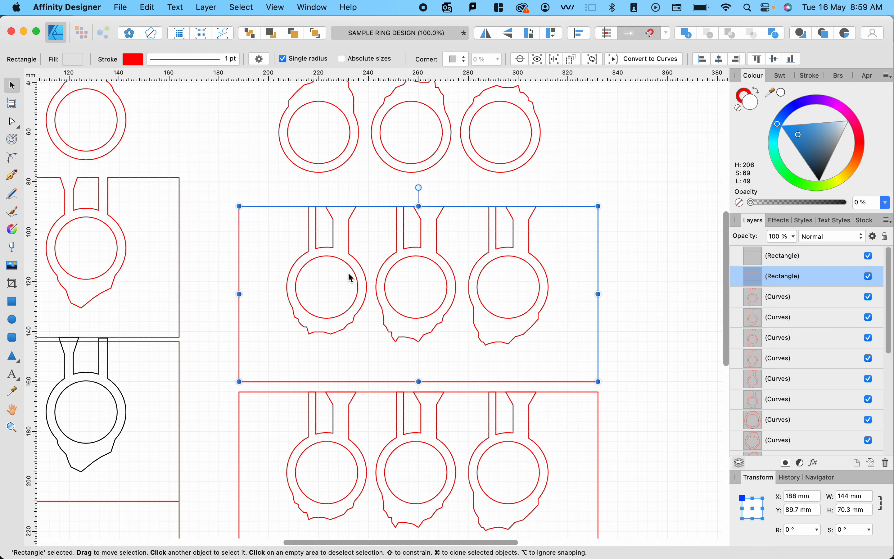
{"action": "left_click", "coordinate": [648, 299]}
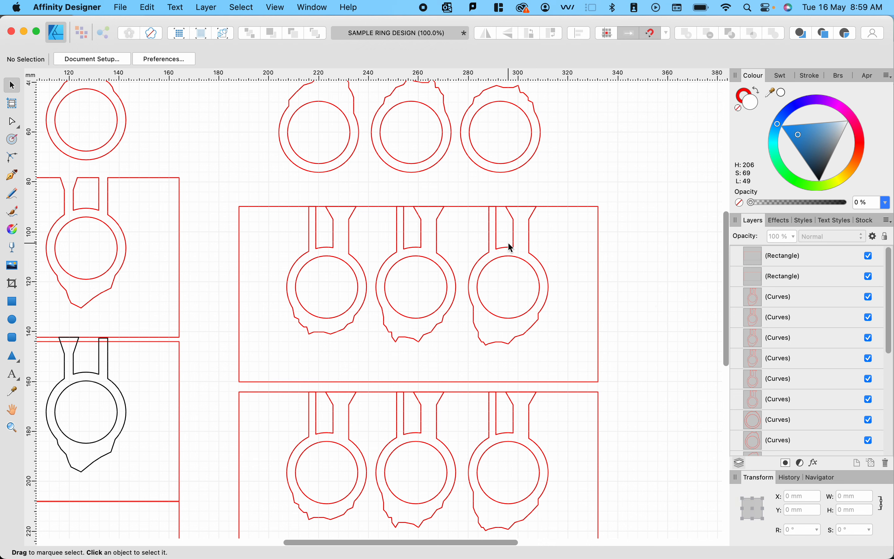
{"action": "left_click", "coordinate": [563, 209]}
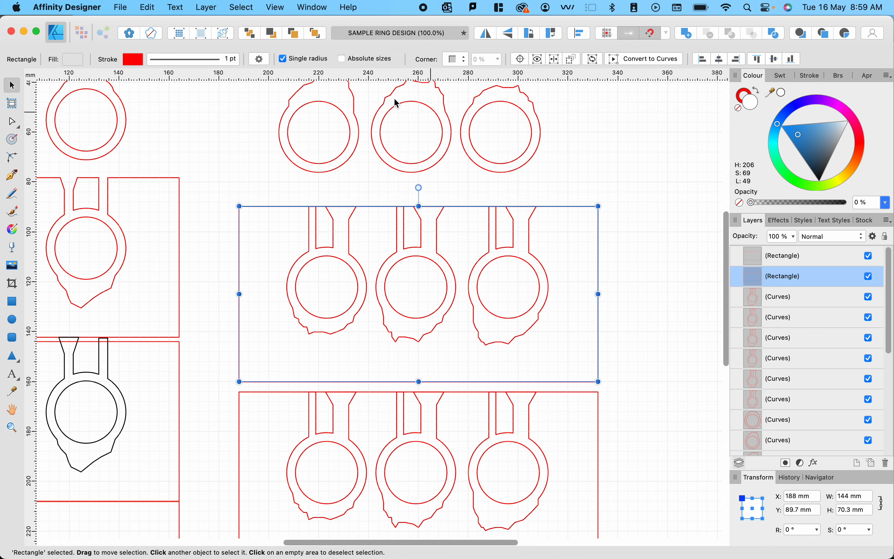
{"action": "left_click", "coordinate": [251, 34]}
{"action": "left_click", "coordinate": [311, 253]}
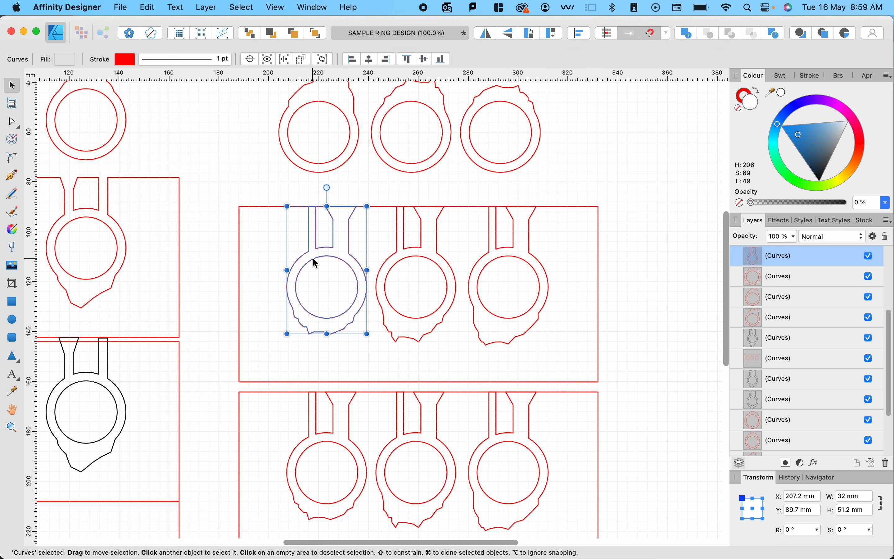
{"action": "left_click", "coordinate": [418, 259], "text": "shift"}
{"action": "left_click", "coordinate": [512, 262], "text": "shift"}
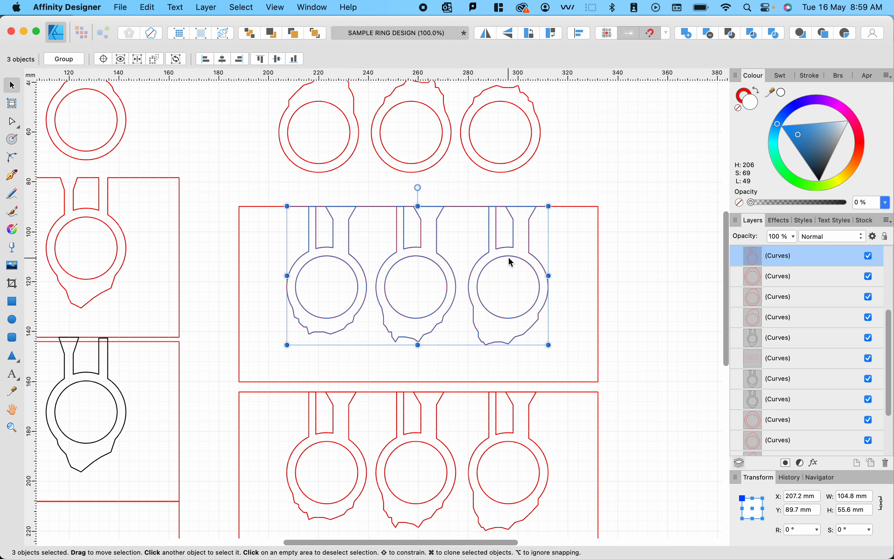
{"action": "left_click", "coordinate": [579, 206], "text": "shift"}
{"action": "left_click", "coordinate": [712, 35]}
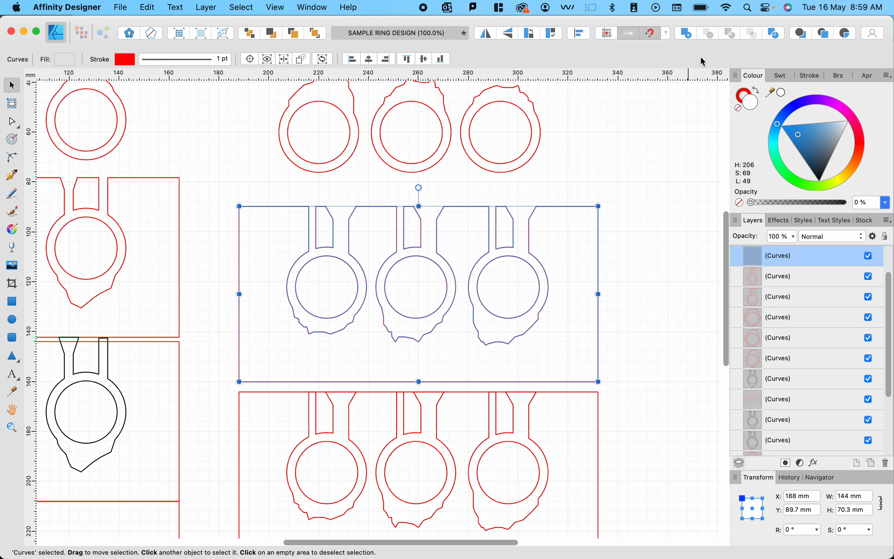
{"action": "left_click", "coordinate": [657, 168]}
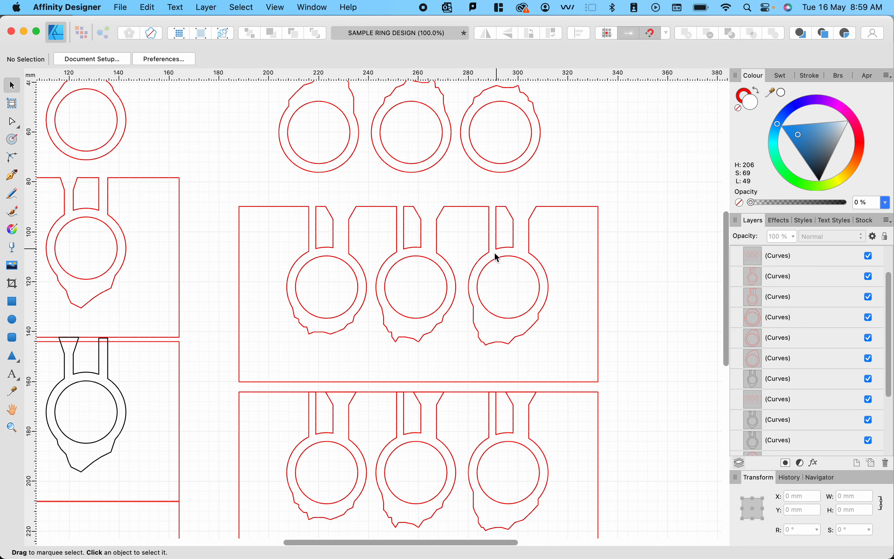
Step: Send the duplicated lower rectangle to the back, behind its three casting layouts
{"action": "scroll", "coordinate": [484, 251], "scroll_direction": "down", "scroll_amount": 5}
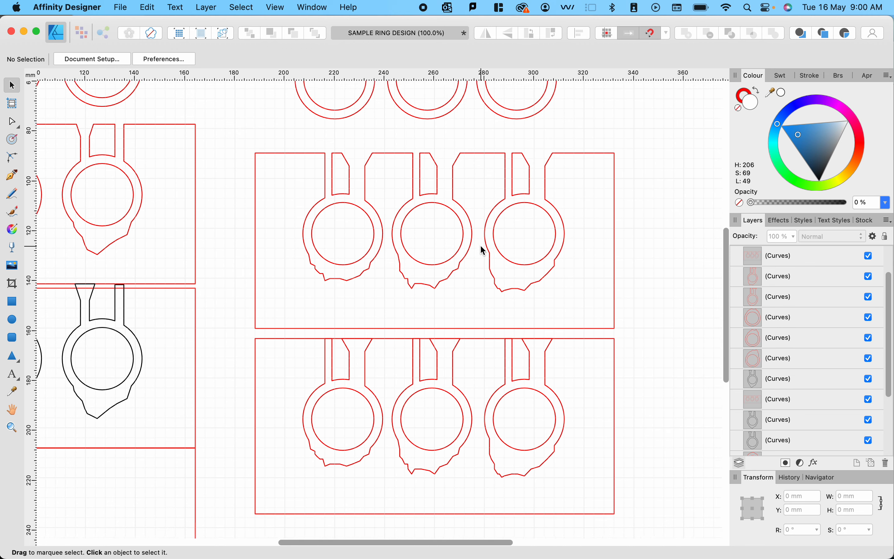
{"action": "left_click", "coordinate": [506, 351]}
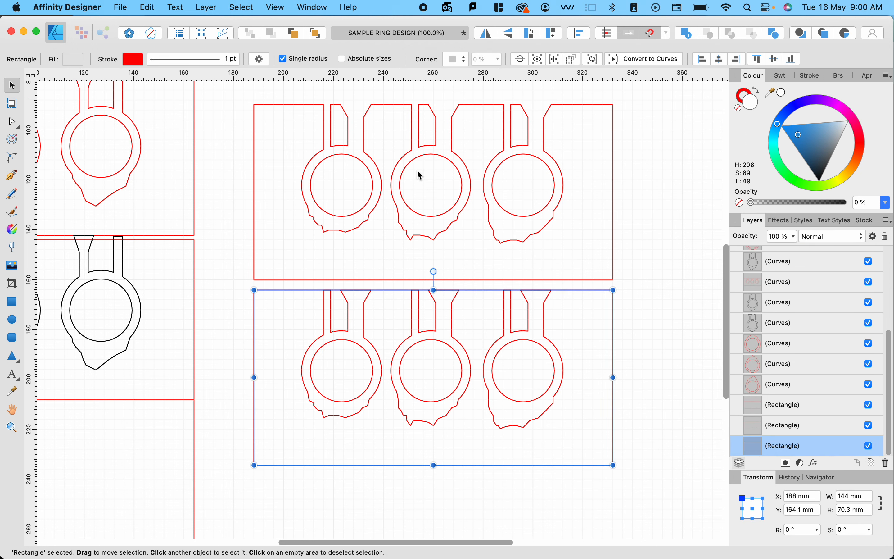
{"action": "left_click", "coordinate": [667, 375]}
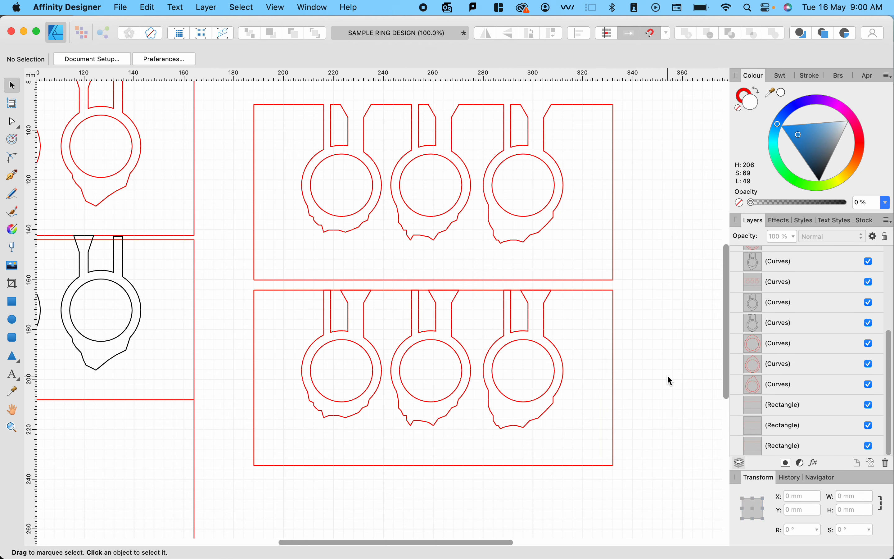
Step: Give the three casting layouts in the lower rectangle no fill and a black stroke
{"action": "left_click", "coordinate": [547, 358]}
{"action": "left_click", "coordinate": [410, 345], "text": "shift"}
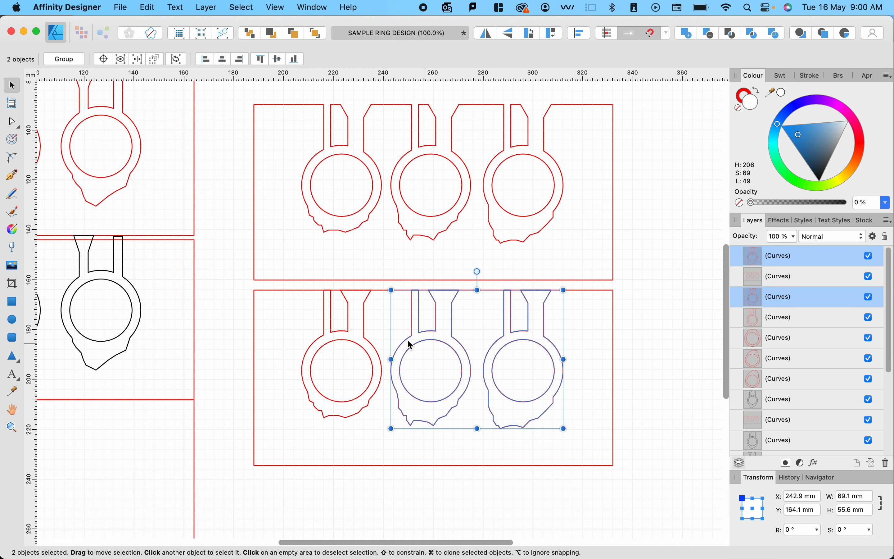
{"action": "left_click", "coordinate": [360, 342], "text": "shift"}
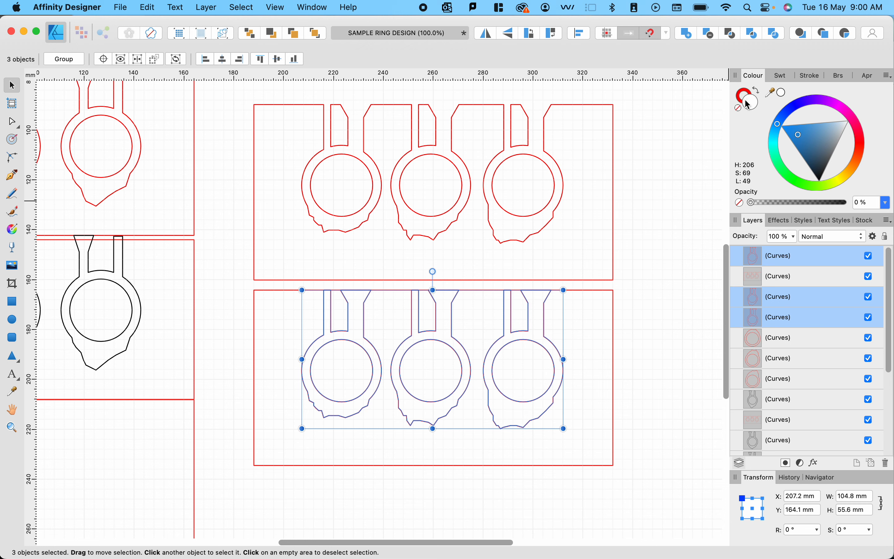
{"action": "left_click", "coordinate": [738, 108]}
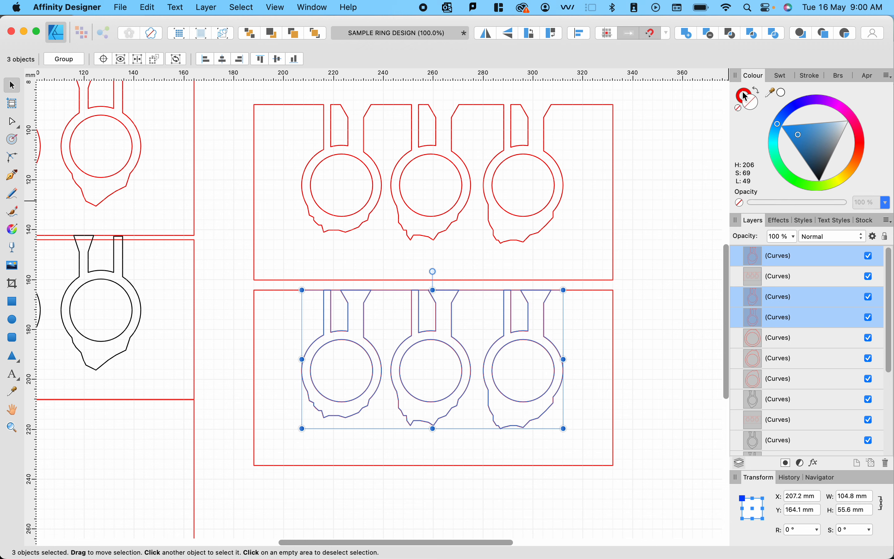
{"action": "left_click", "coordinate": [746, 97]}
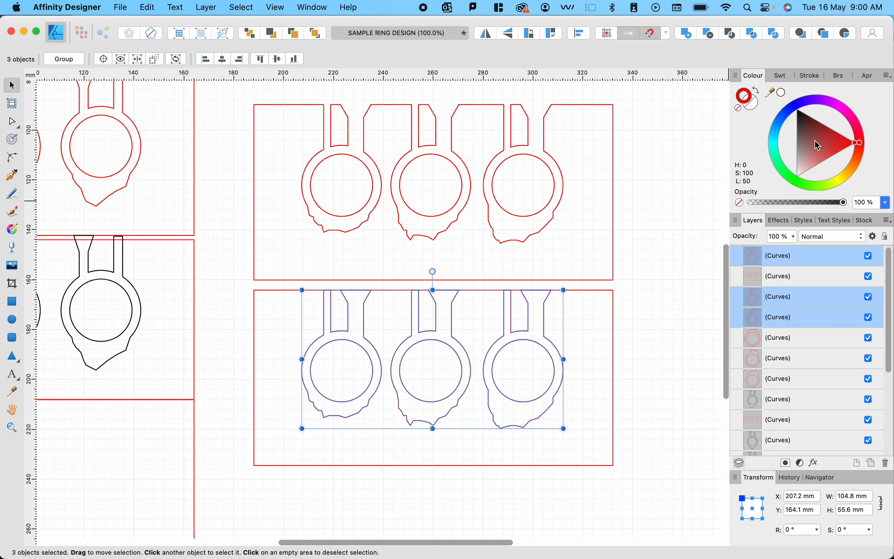
{"action": "left_click_drag", "start_coordinate": [818, 145], "coordinate": [797, 109]}
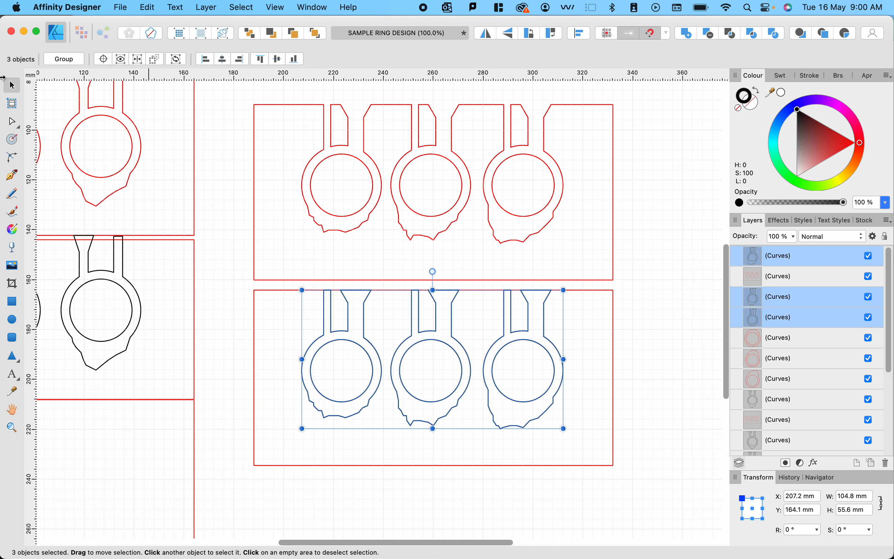
{"action": "left_click", "coordinate": [680, 361]}
Step: Copy the lower rectangle as an empty frame directly below itself, leaving a narrow gap
{"action": "scroll", "coordinate": [682, 359], "scroll_direction": "down", "scroll_amount": 2}
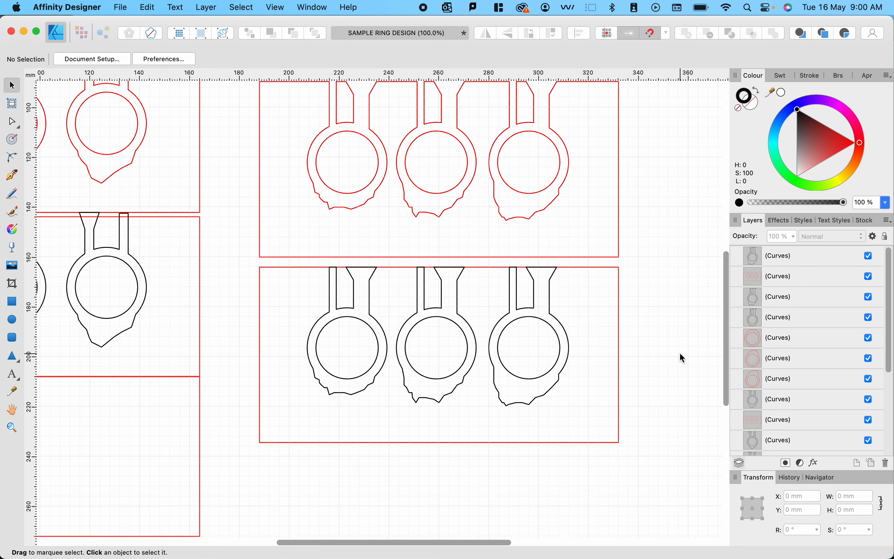
{"action": "scroll", "coordinate": [682, 359], "scroll_direction": "down", "scroll_amount": 3}
{"action": "scroll", "coordinate": [682, 359], "scroll_direction": "left", "scroll_amount": 2}
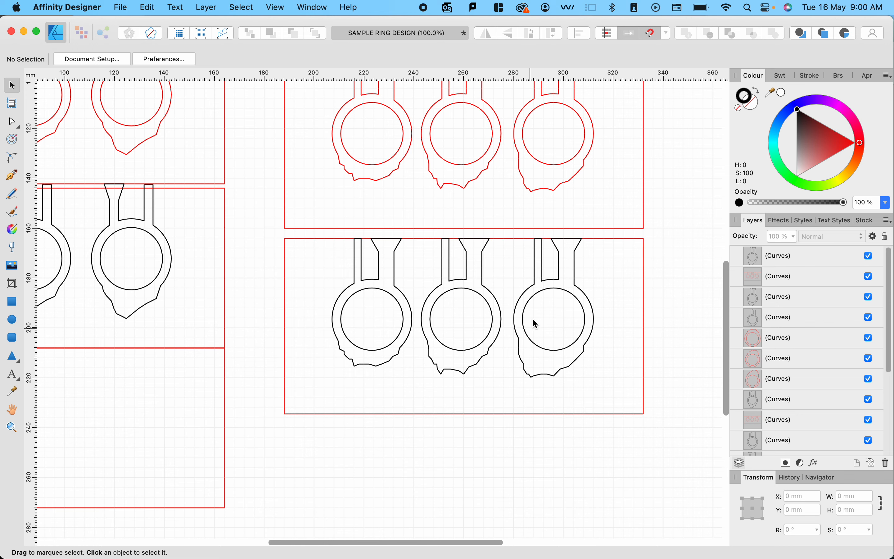
{"action": "scroll", "coordinate": [547, 297], "scroll_direction": "up", "scroll_amount": 6}
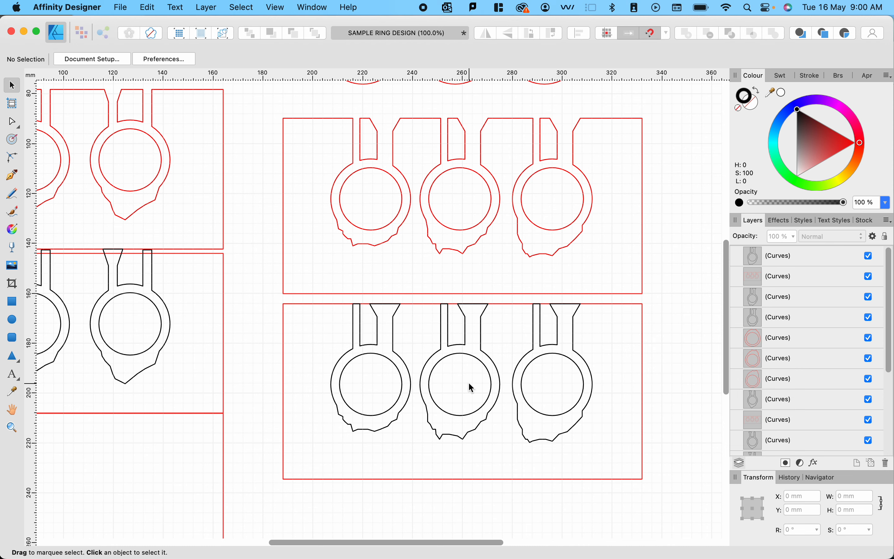
{"action": "scroll", "coordinate": [469, 383], "scroll_direction": "down", "scroll_amount": 8}
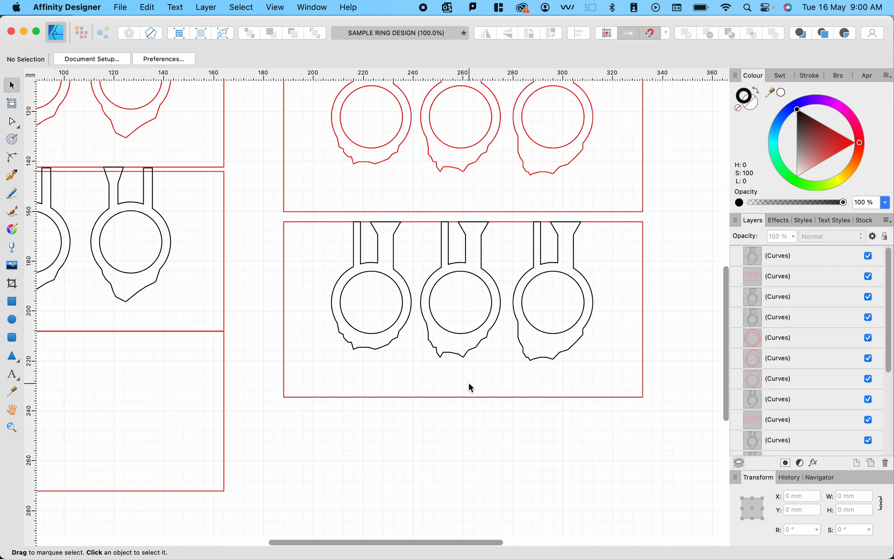
{"action": "left_click_drag", "start_coordinate": [665, 415], "coordinate": [495, 320]}
{"action": "left_click", "coordinate": [558, 398]}
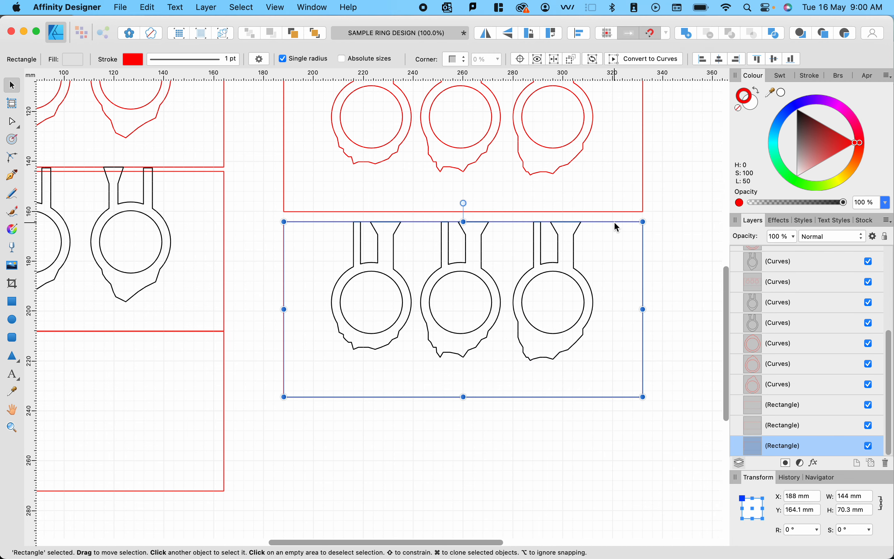
{"action": "left_click_drag", "start_coordinate": [615, 222], "coordinate": [610, 410]}
{"action": "left_click", "coordinate": [684, 421]}
Step: Move the whole new set of rings, casting layouts and frames up to Y 16 mm so it fits on the page
{"action": "key", "text": "super+0"}
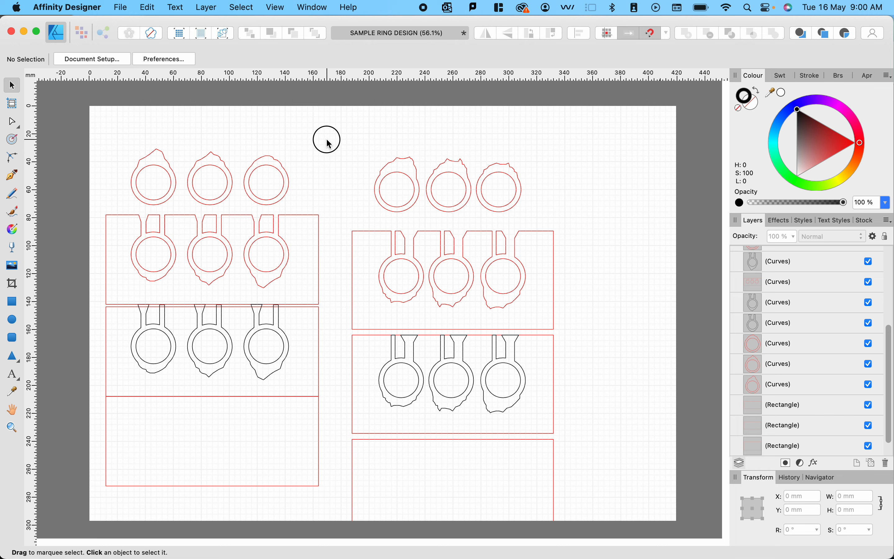
{"action": "left_click_drag", "start_coordinate": [325, 138], "coordinate": [572, 553]}
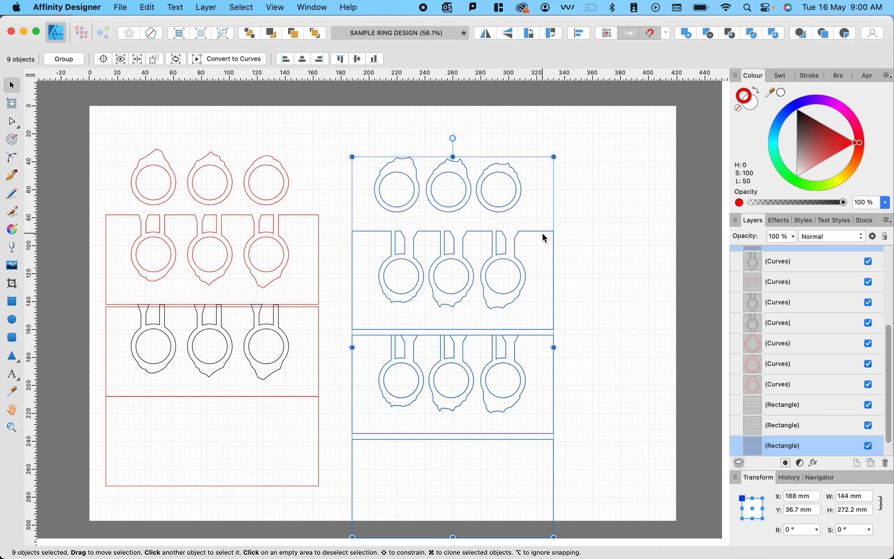
{"action": "left_click_drag", "start_coordinate": [538, 235], "coordinate": [535, 205]}
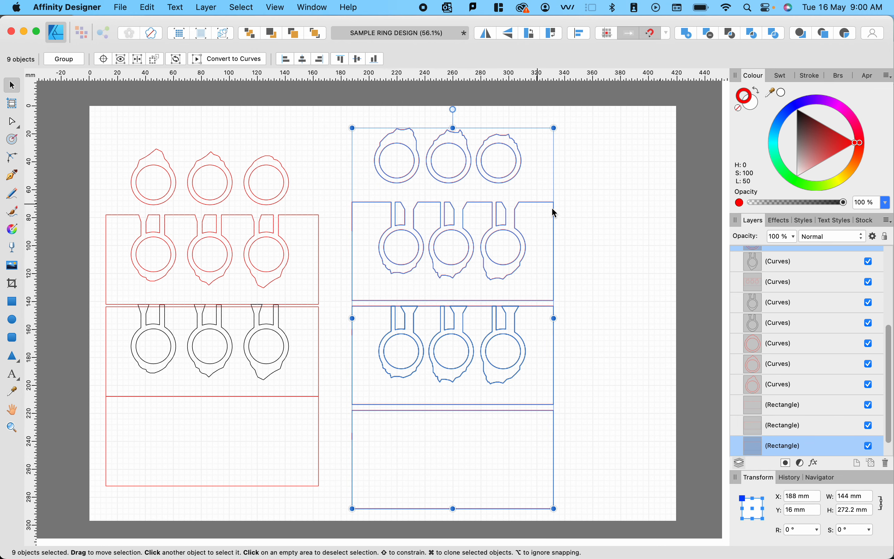
{"action": "left_click", "coordinate": [663, 249]}
Step: Move the three upright rings of the new set down to Y 24 mm, just above the first frame
{"action": "left_click_drag", "start_coordinate": [554, 109], "coordinate": [355, 193]}
{"action": "left_click_drag", "start_coordinate": [405, 150], "coordinate": [405, 160]}
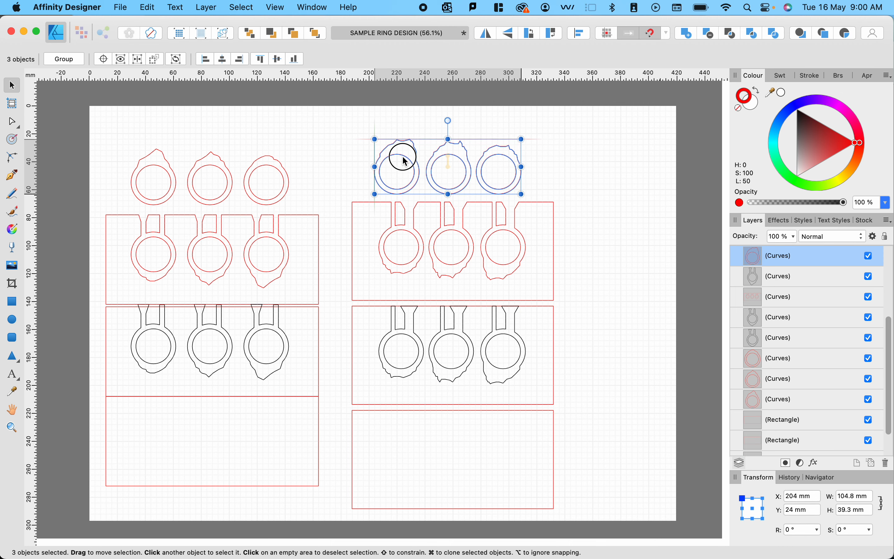
{"action": "left_click", "coordinate": [538, 196]}
{"action": "left_click_drag", "start_coordinate": [536, 112], "coordinate": [366, 192]}
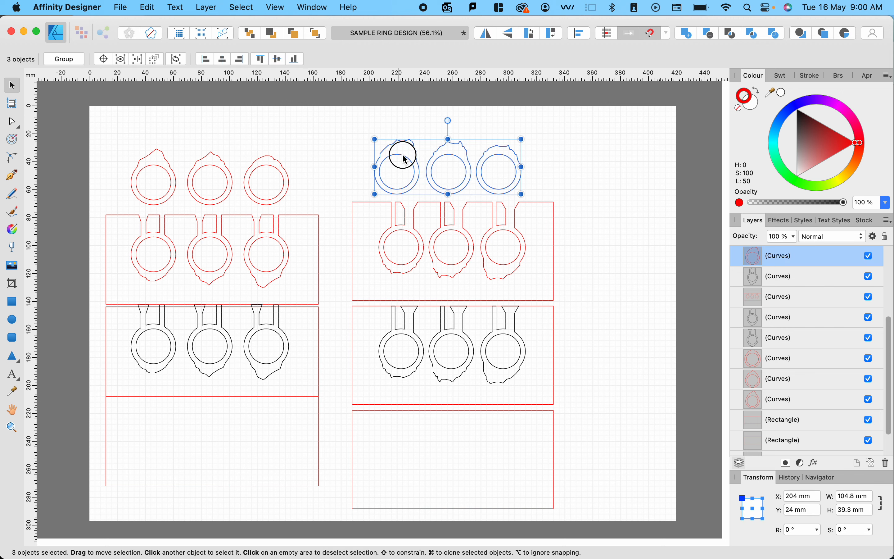
{"action": "left_click_drag", "start_coordinate": [402, 160], "coordinate": [408, 161]}
{"action": "key", "text": "super+z"}
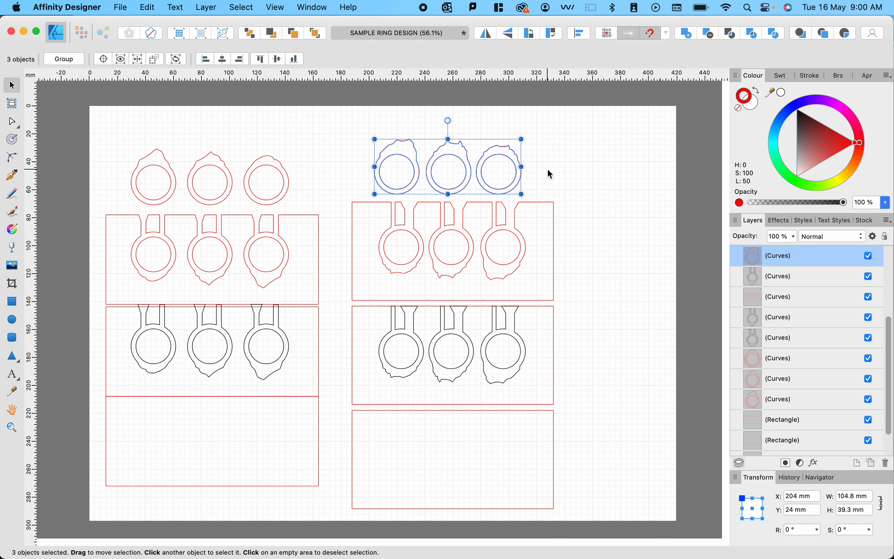
{"action": "left_click", "coordinate": [547, 168]}
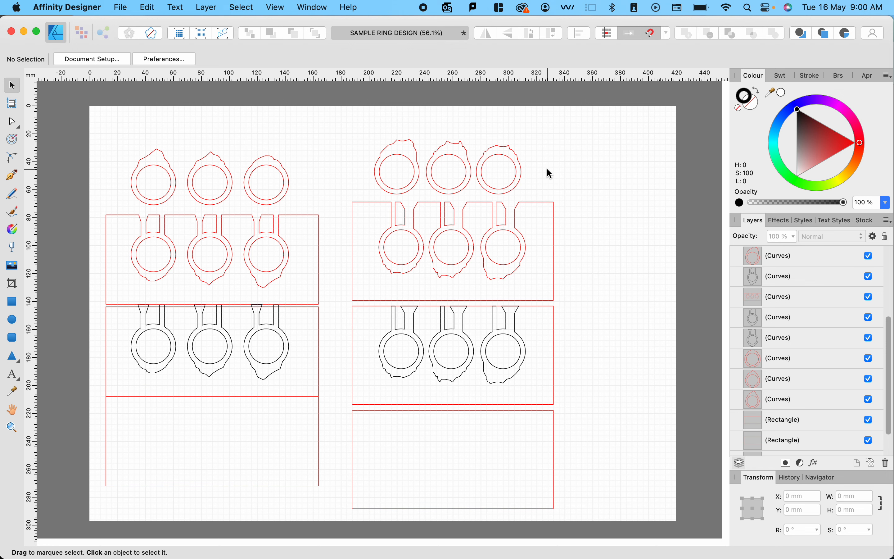